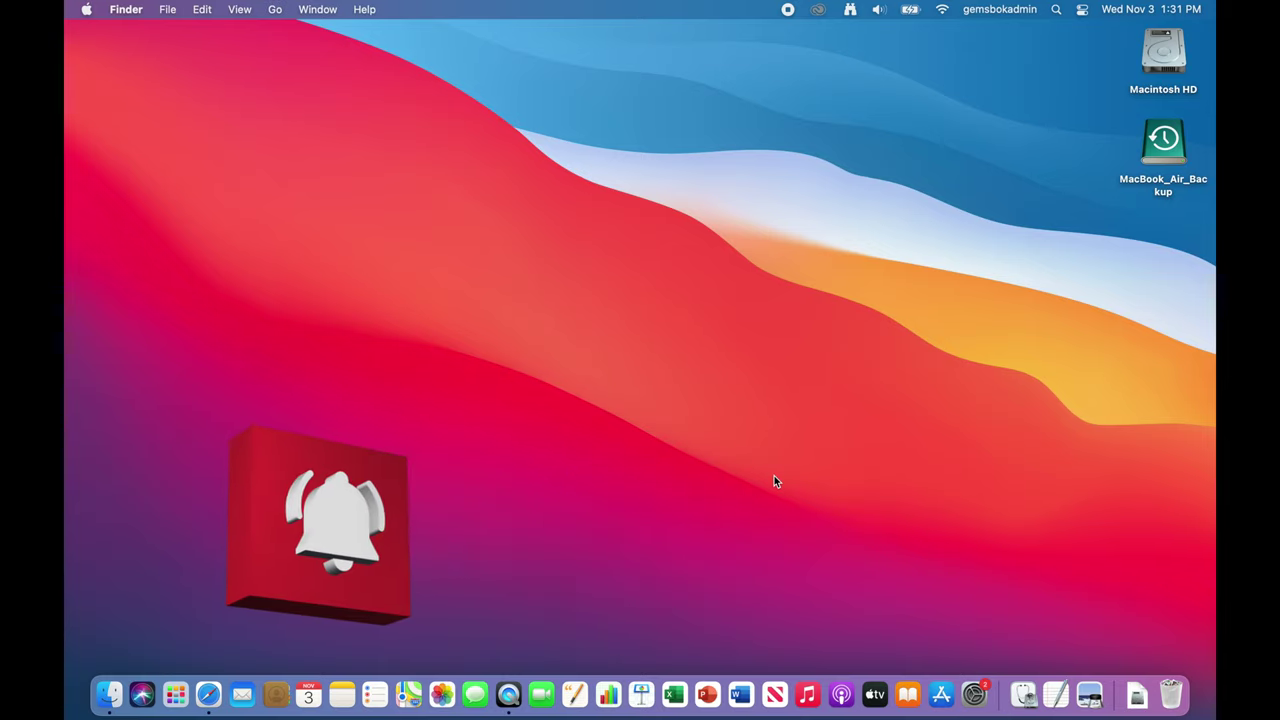
# Check in About This Mac that the Mac runs macOS Big Sur 11.6, then close it.
pyautogui.click(87, 10)
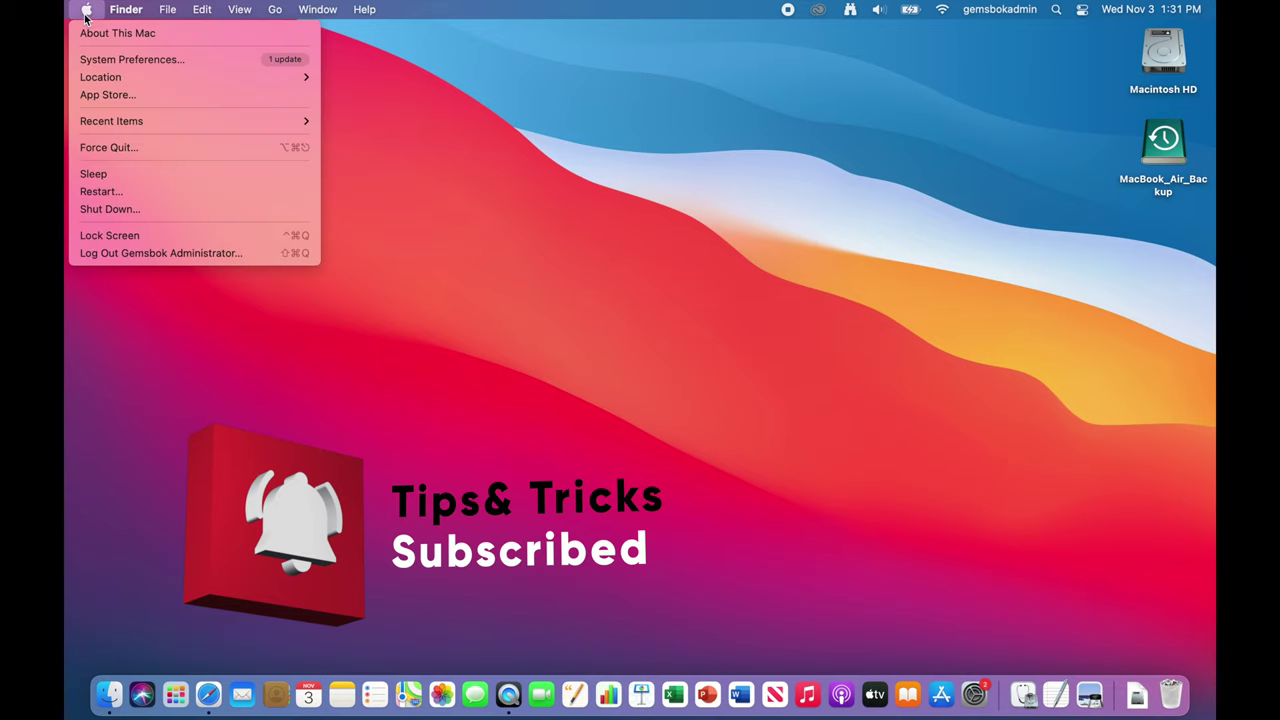
pyautogui.click(87, 33)
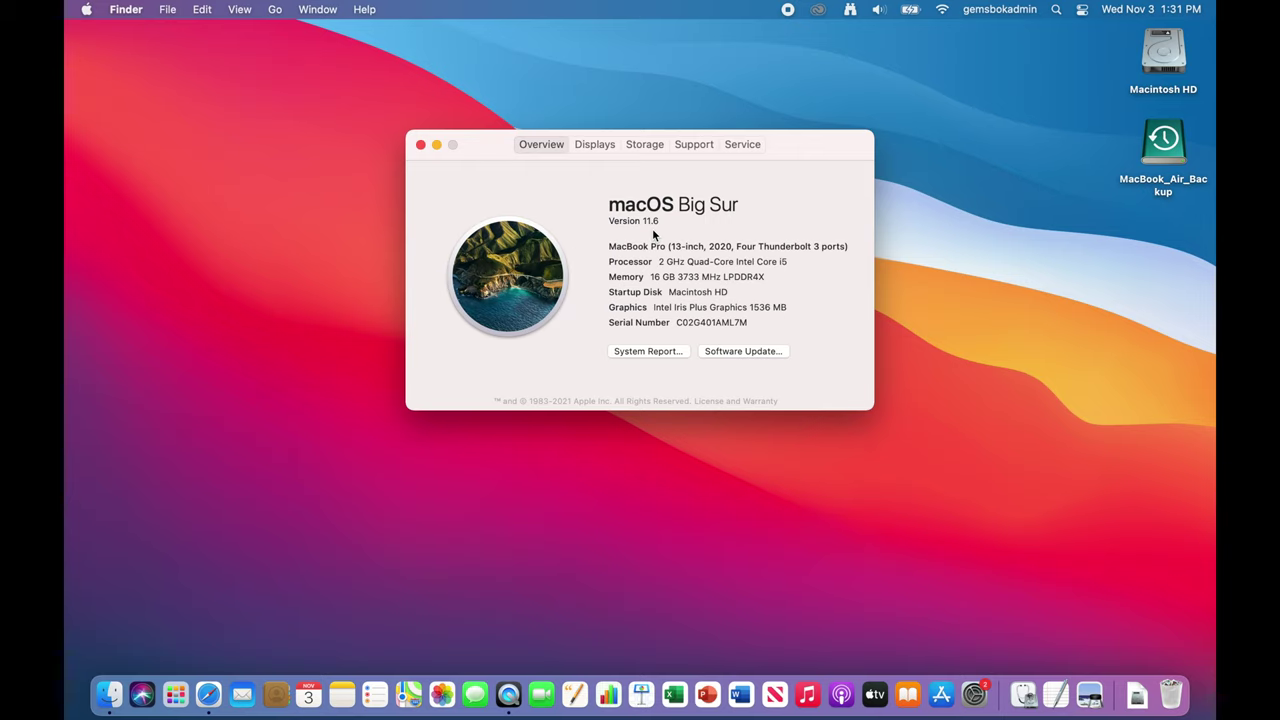
pyautogui.click(420, 145)
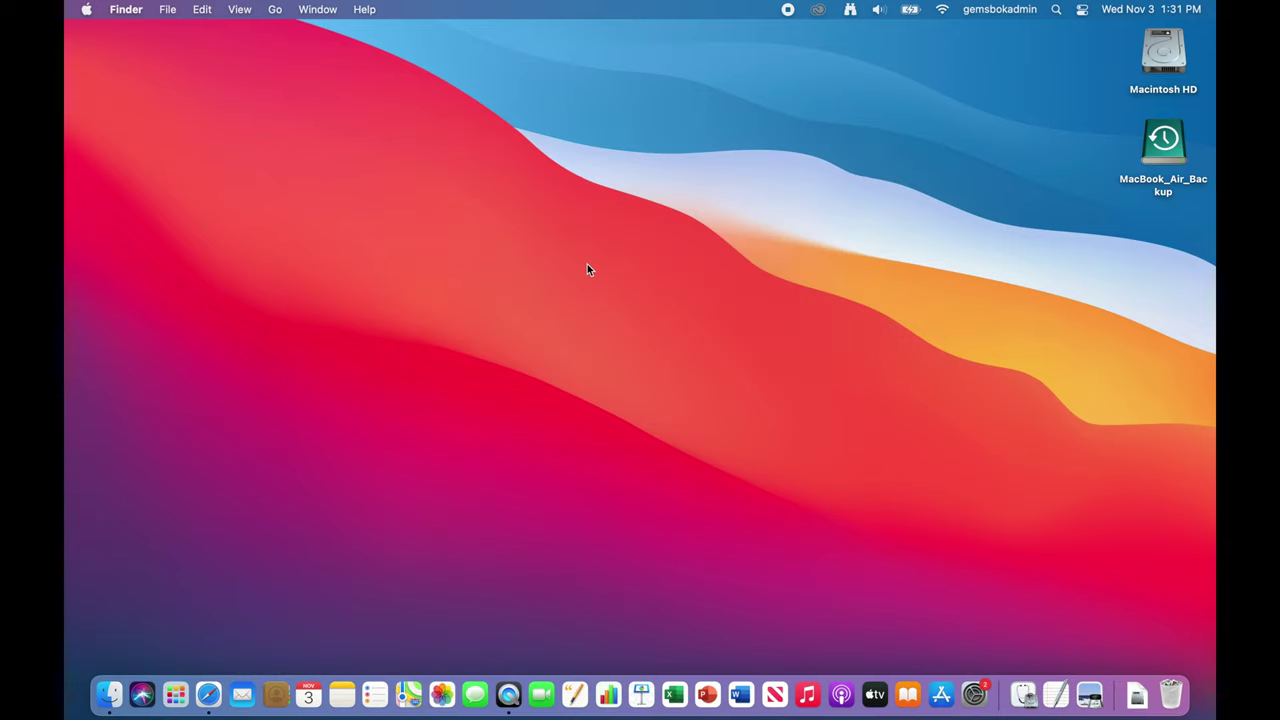
# Search the App Store for "monterey".
pyautogui.click(940, 680)
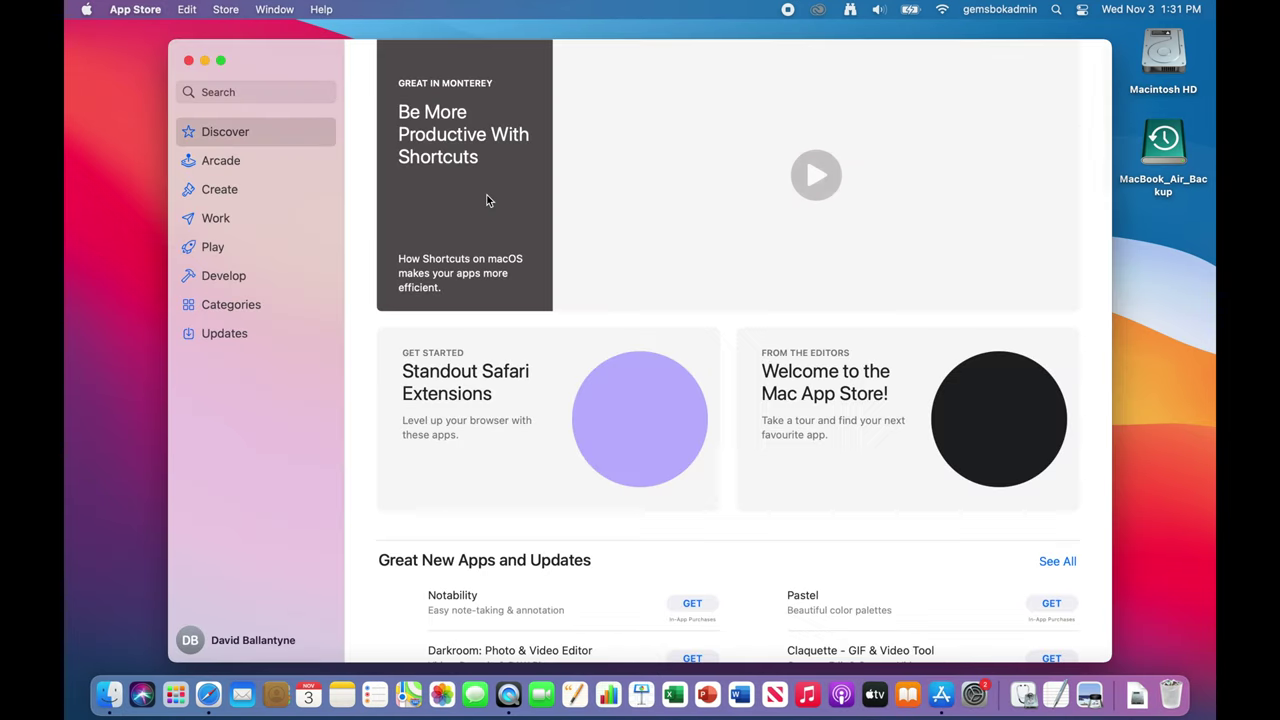
pyautogui.click(262, 91)
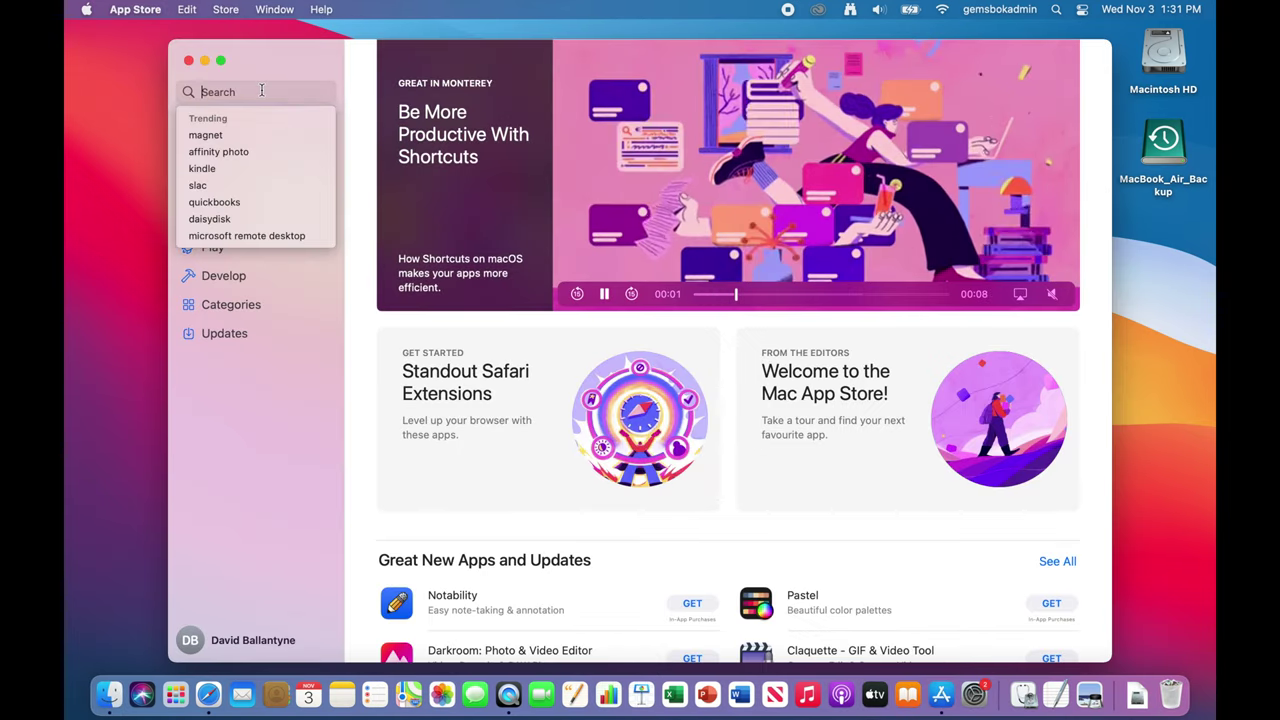
pyautogui.write('mon')
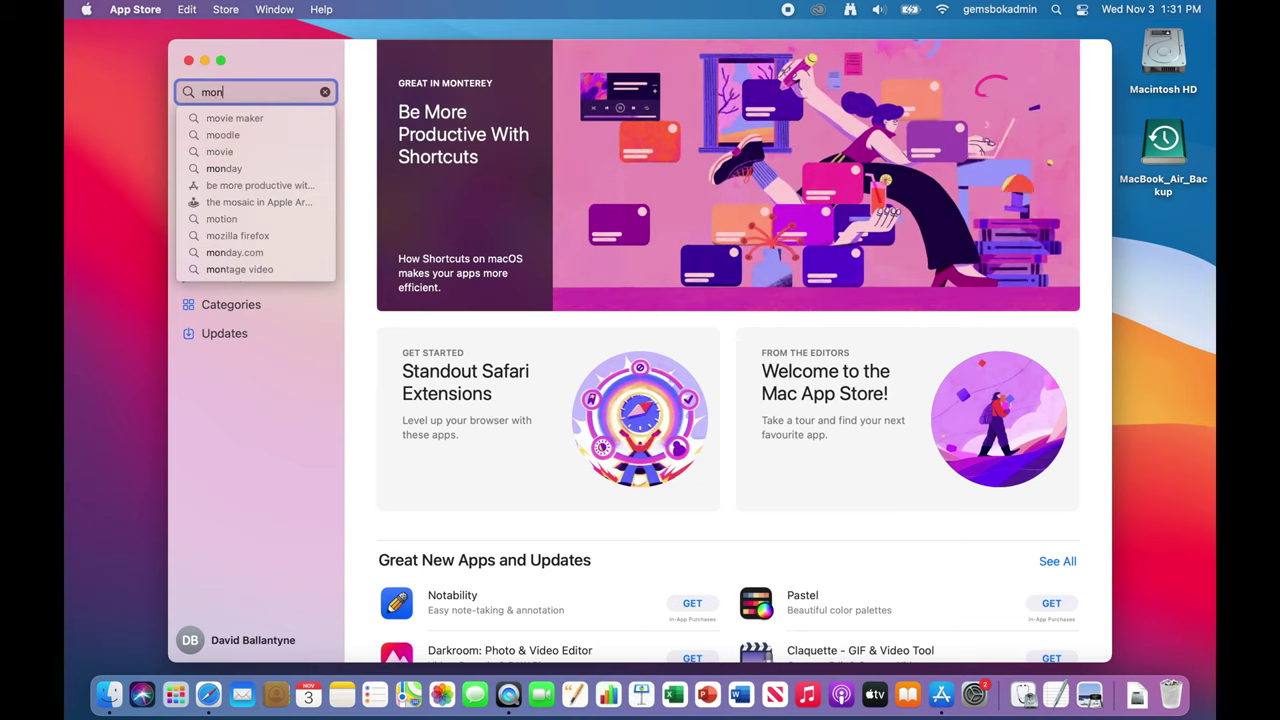
pyautogui.write('terey')
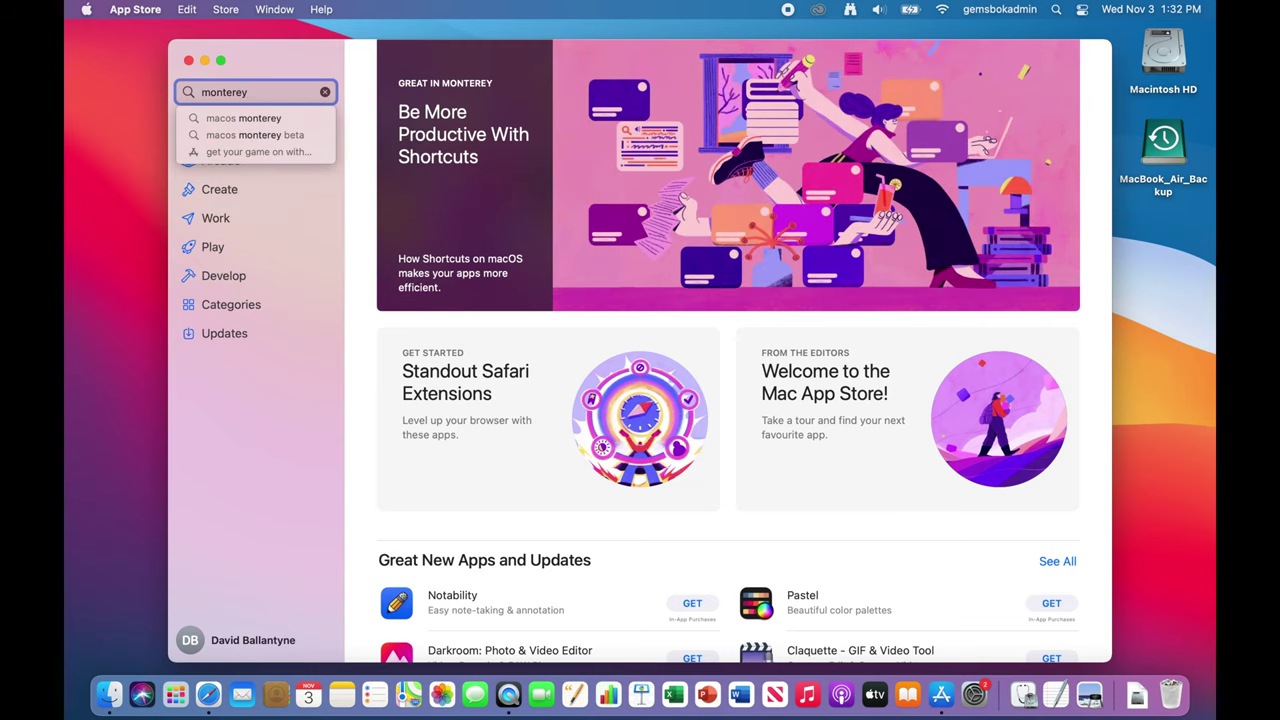
pyautogui.press('Return')
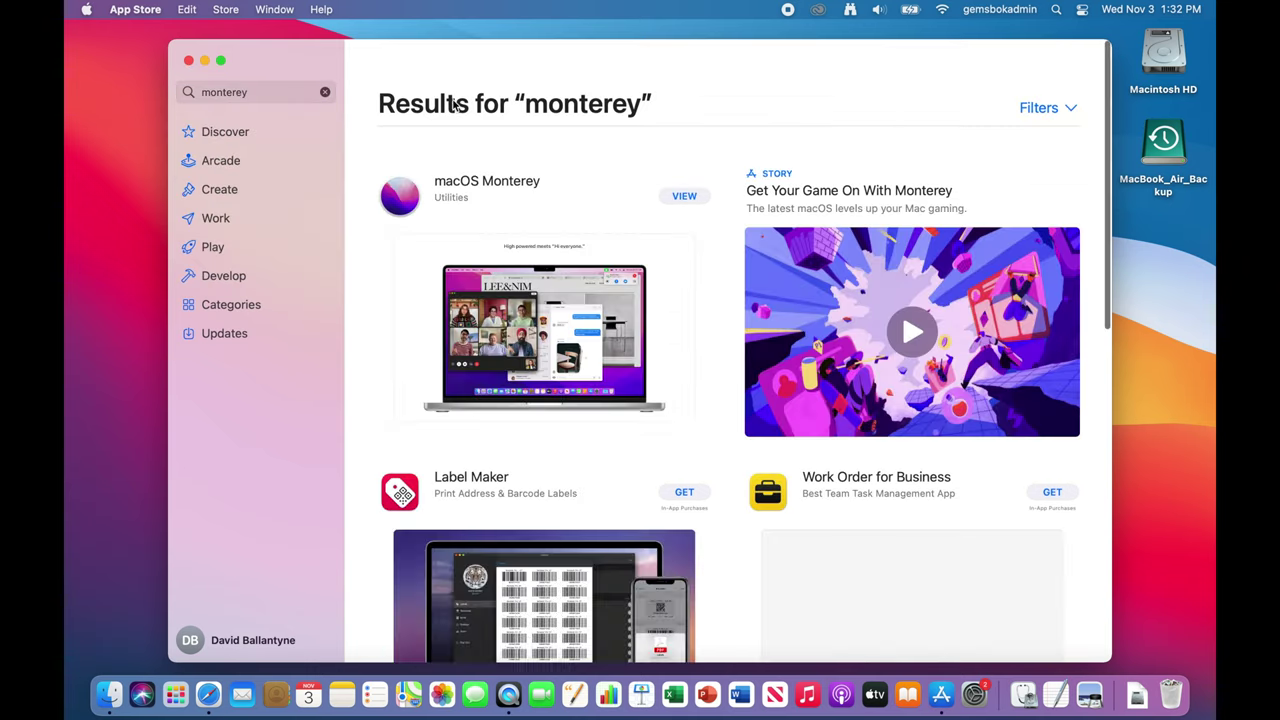
# Request the macOS Monterey listing (12.1 GB), then dismiss the Software Update check.
pyautogui.click(685, 195)
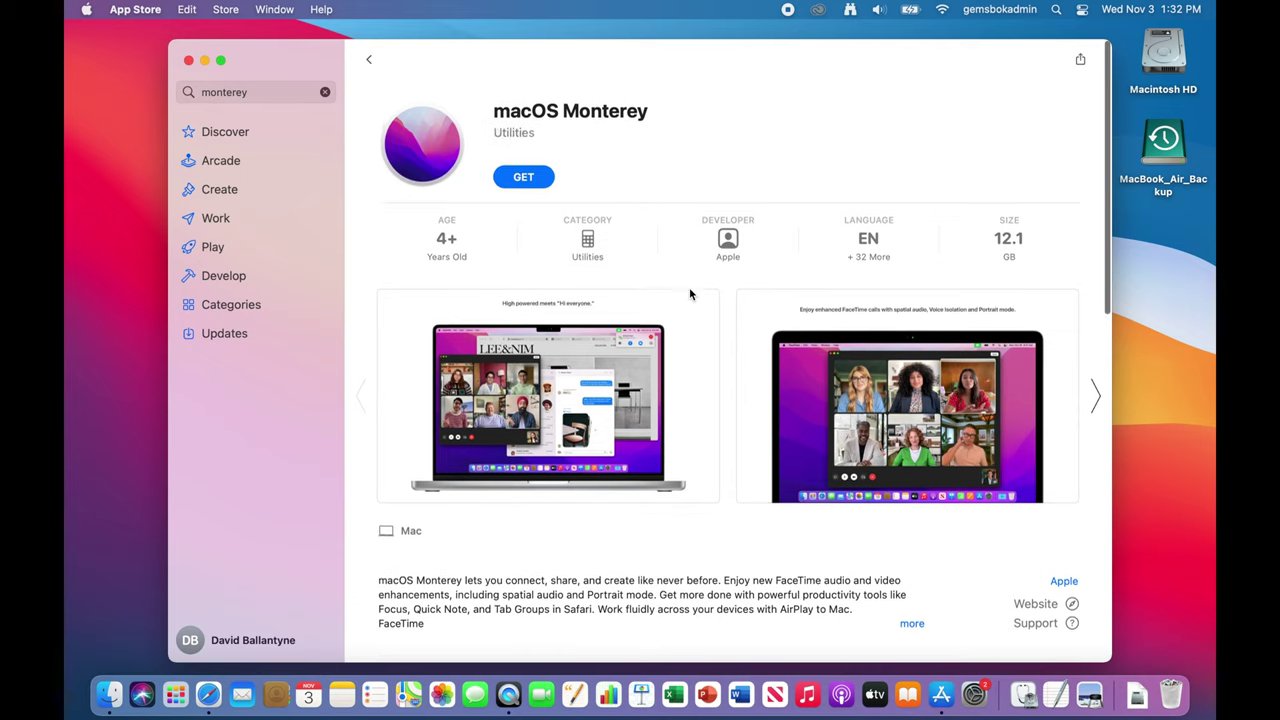
pyautogui.scroll(-5, 689, 294)
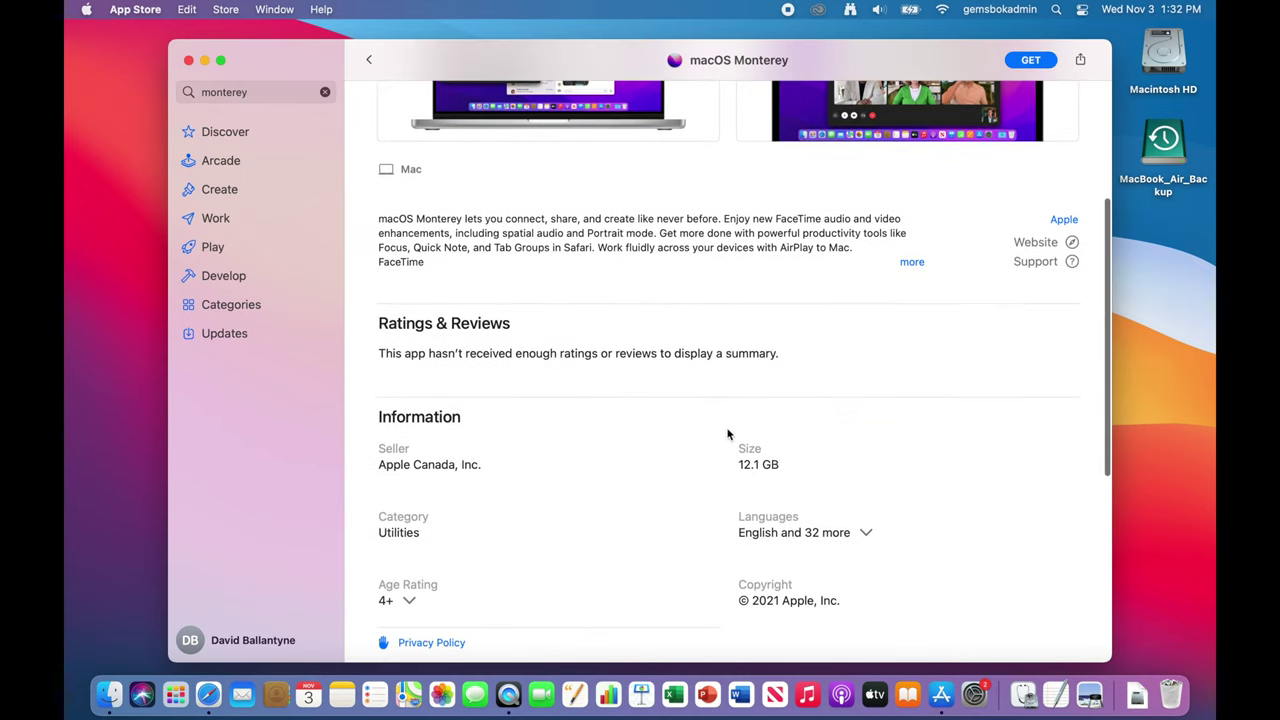
pyautogui.scroll(5, 746, 480)
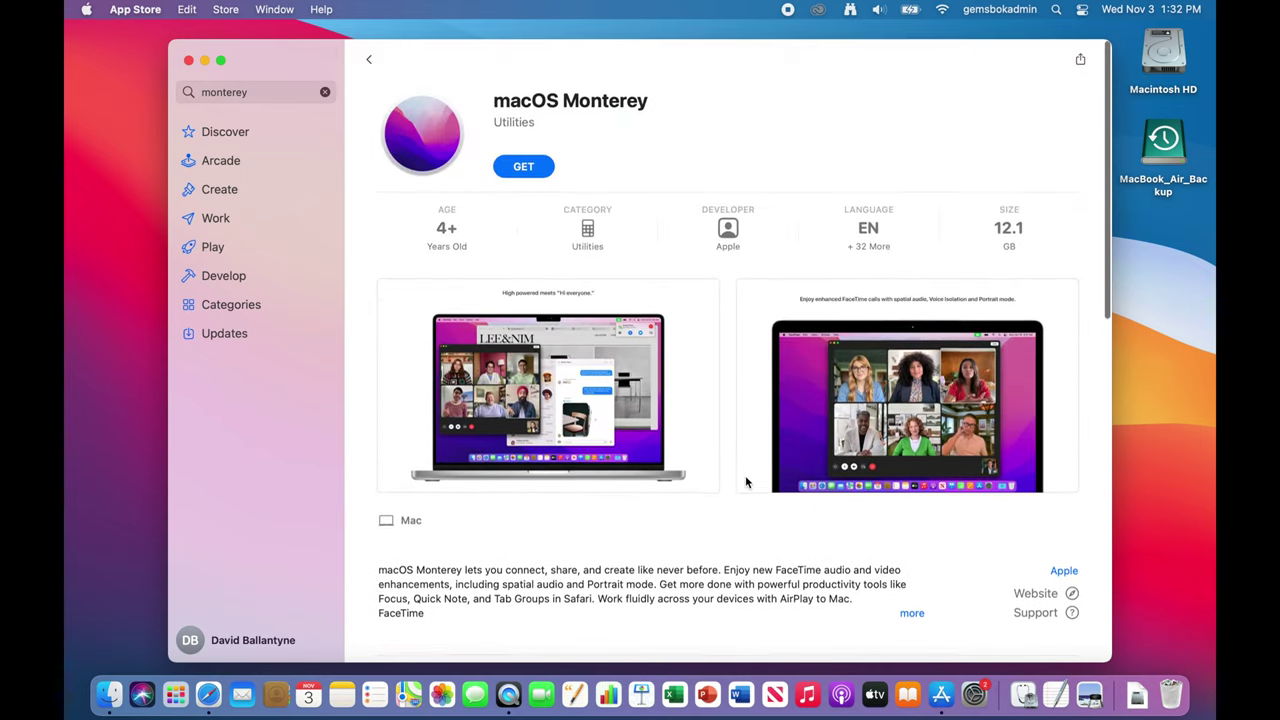
pyautogui.click(524, 168)
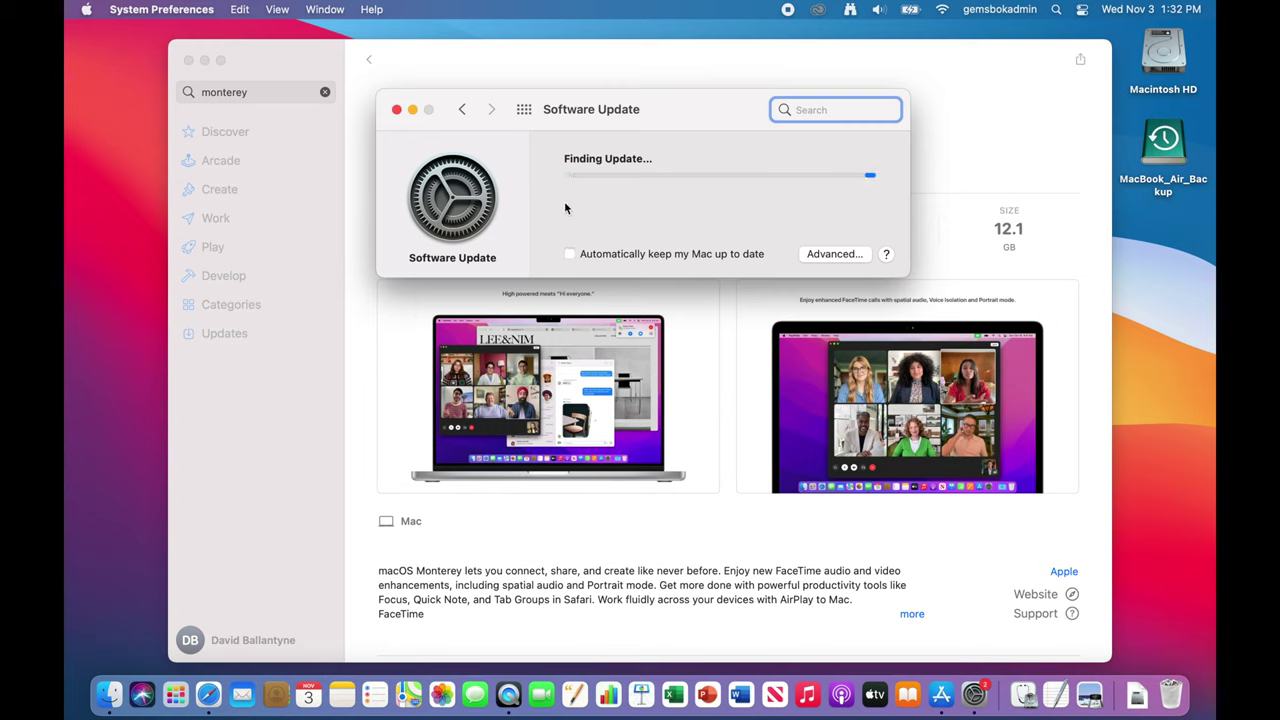
pyautogui.click(396, 112)
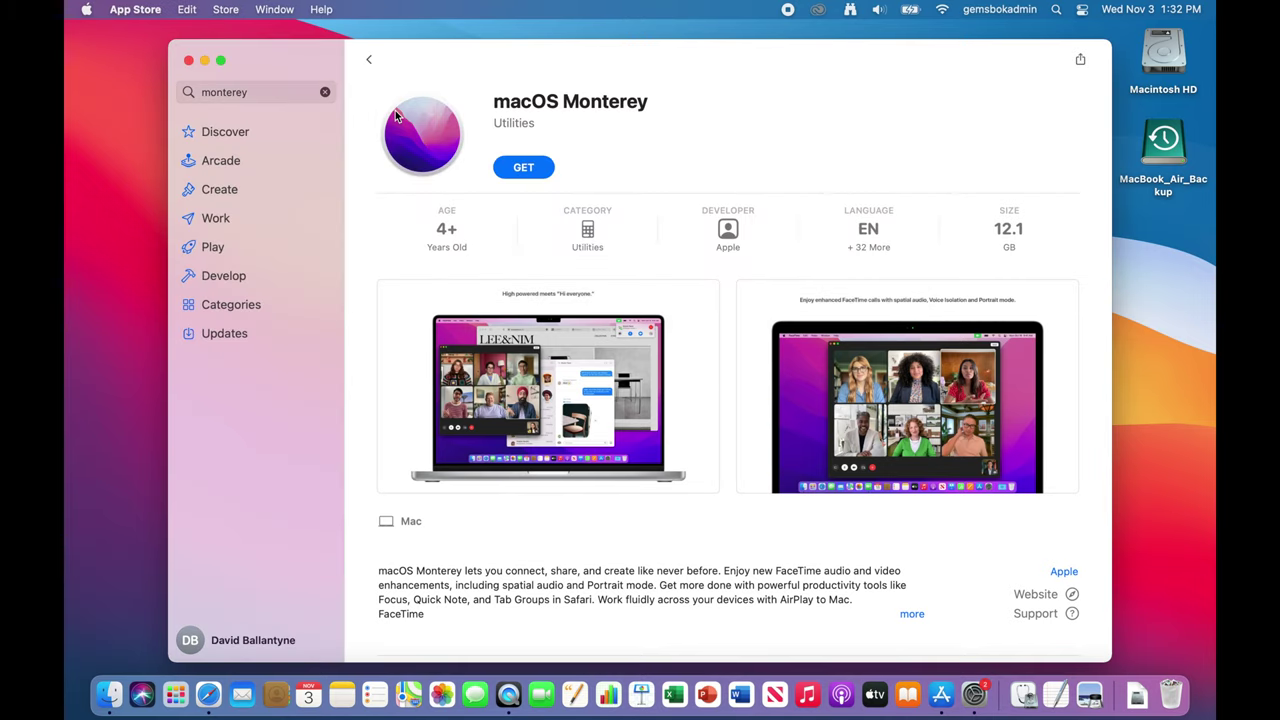
# Quit App Store and show Software Update offering Monterey 12.0.1 (12.13 GB), then open the upgrade guide.
pyautogui.click(135, 9)
pyautogui.click(138, 173)
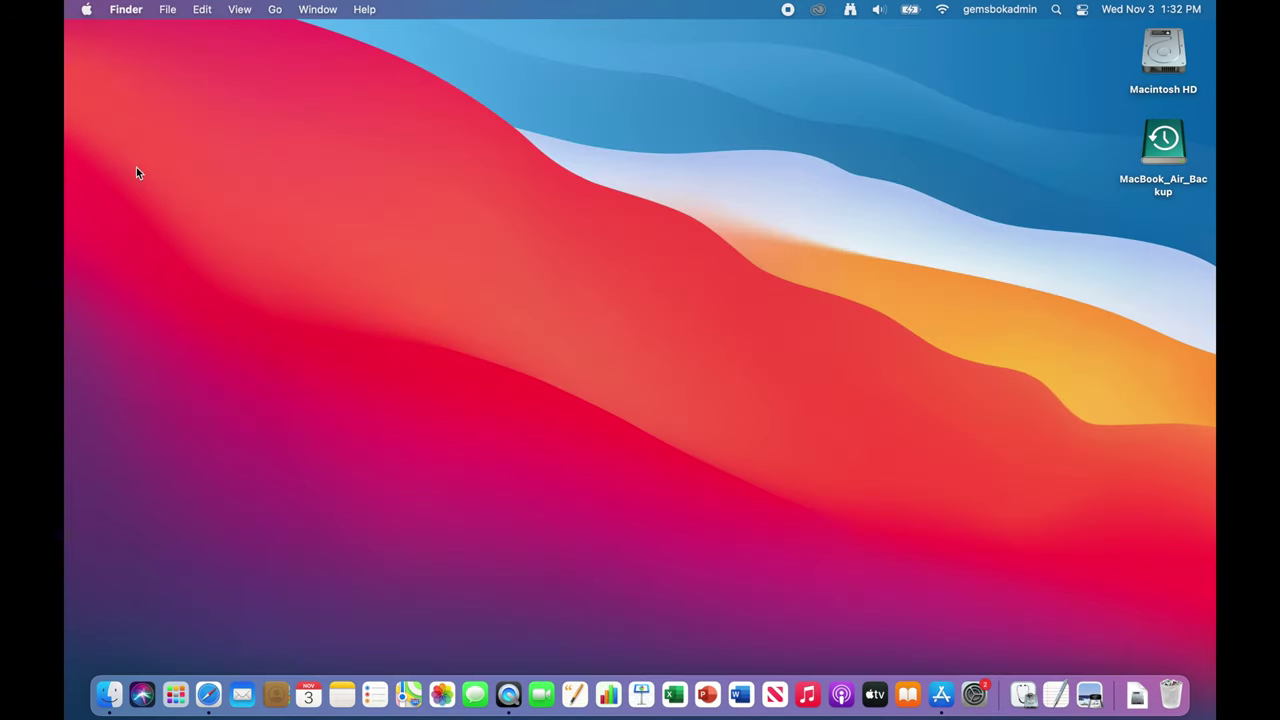
pyautogui.click(975, 679)
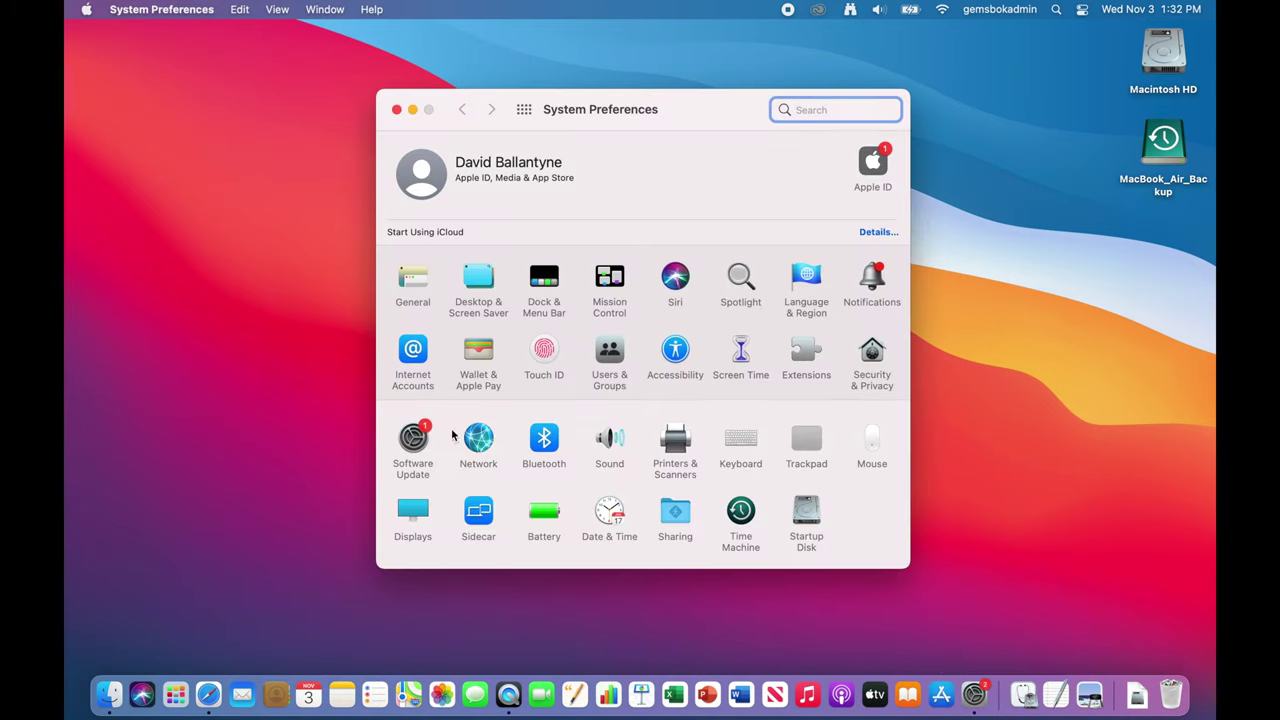
pyautogui.click(413, 443)
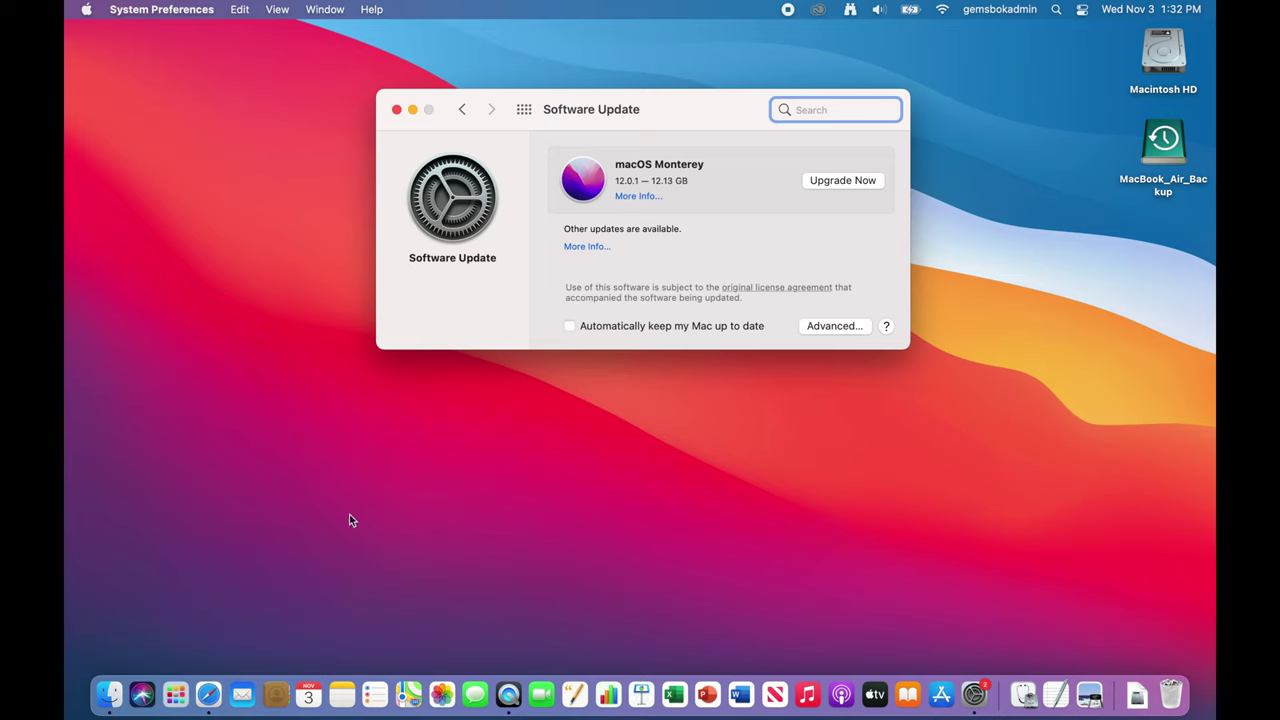
pyautogui.click(208, 684)
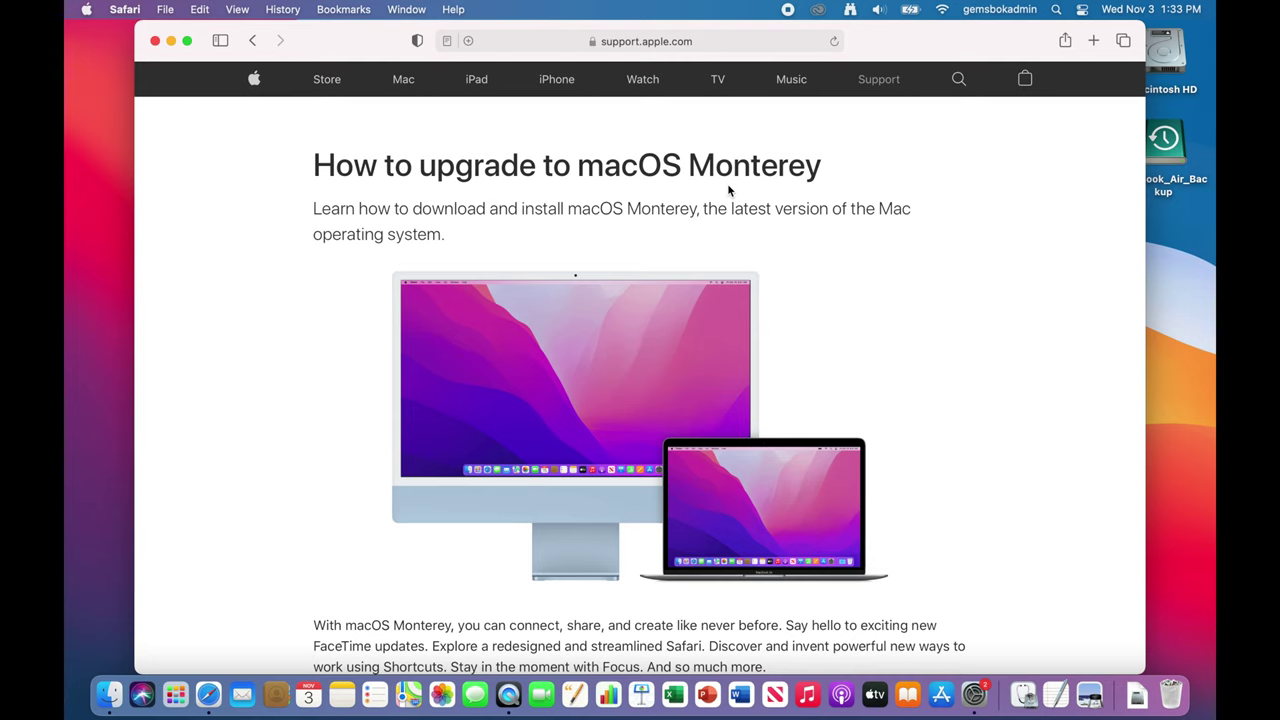
# Review the support page's compatibility list, e.g. MacBook Air 2015 or later with 26GB free.
pyautogui.scroll(-10, 880, 306)
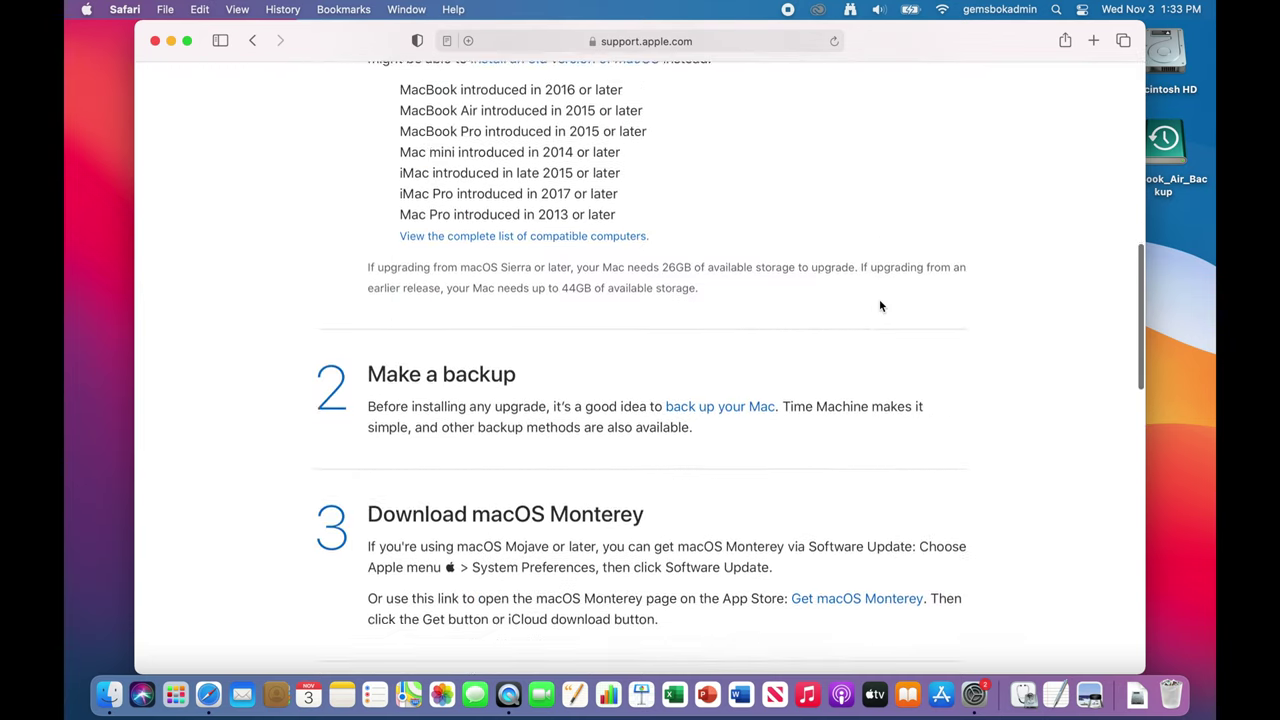
pyautogui.scroll(3, 880, 306)
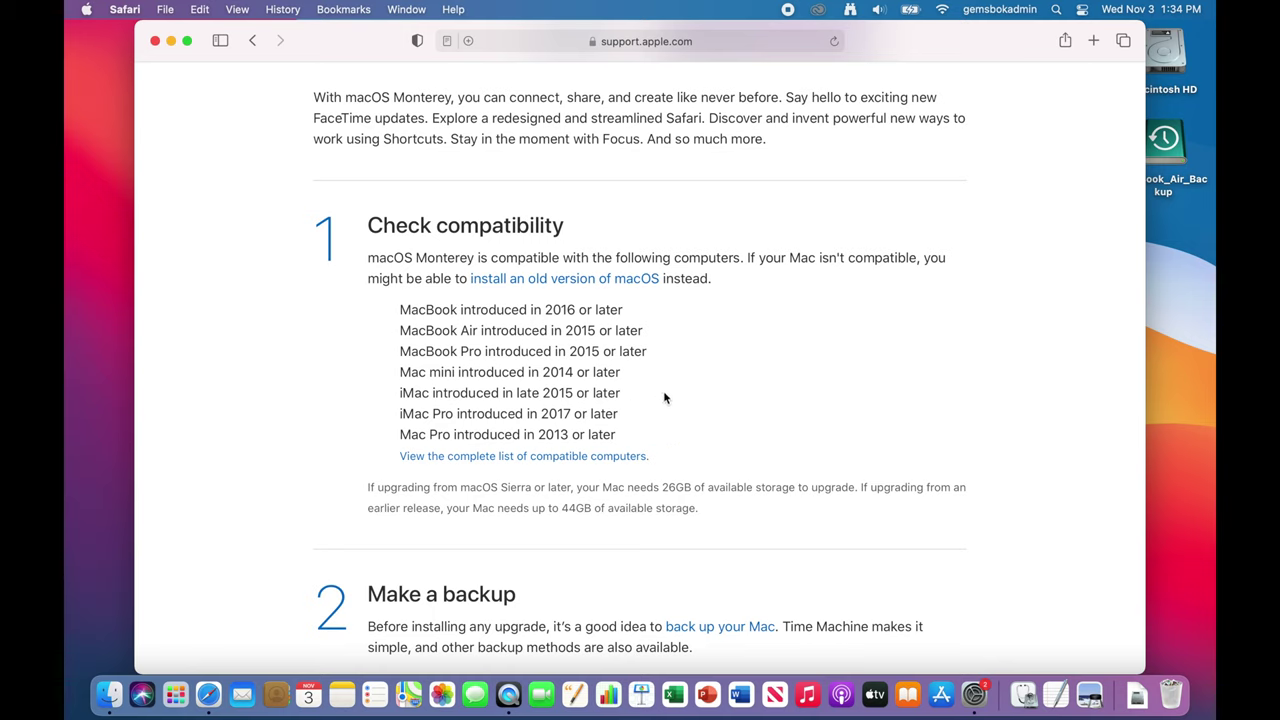
# Read on to the 44GB storage requirement and the Time Machine backup step.
pyautogui.scroll(1, 667, 398)
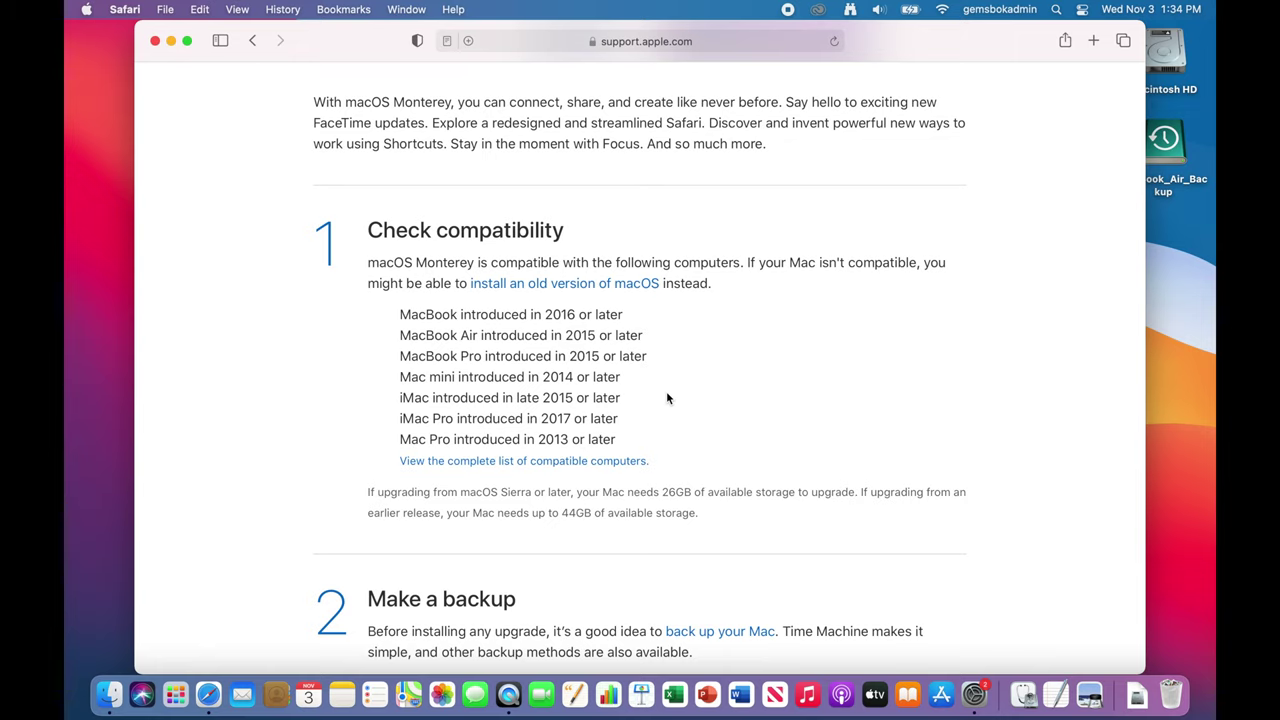
pyautogui.scroll(-5, 667, 398)
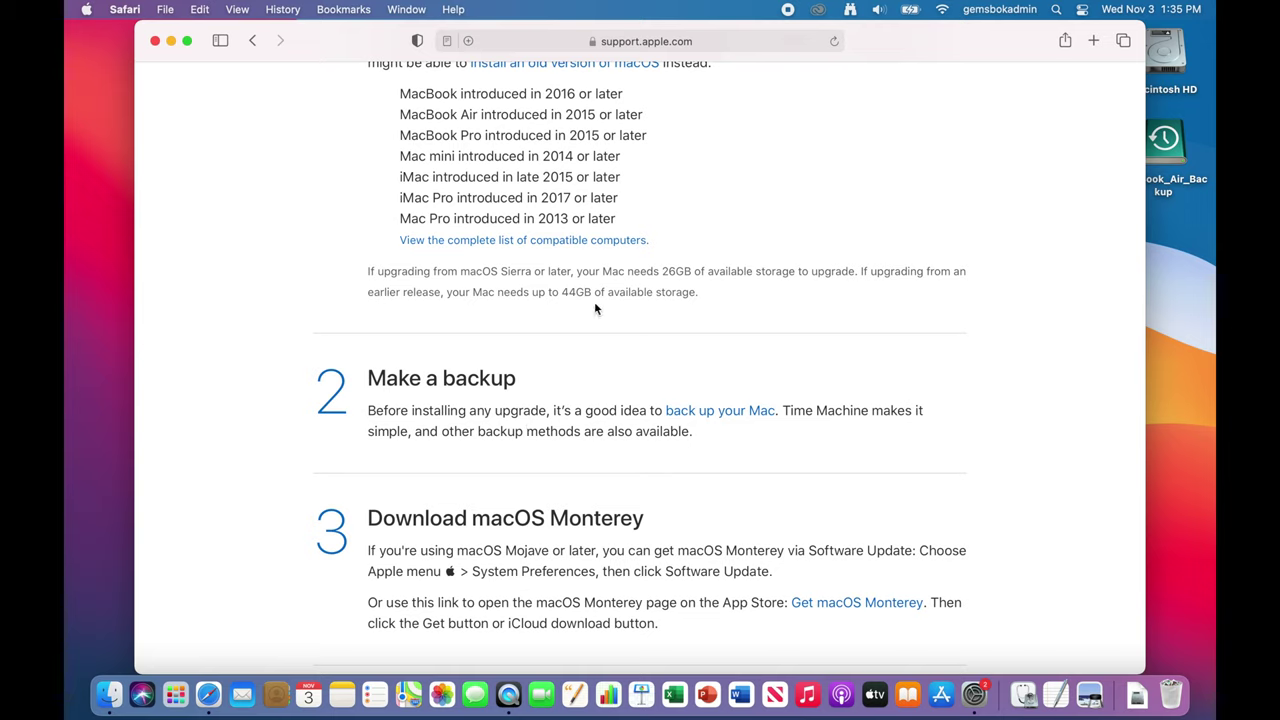
# Quit Safari, select the MacBook_Air_Backup drive, and return to Software Update's Monterey 12.0.1 offer.
pyautogui.click(130, 10)
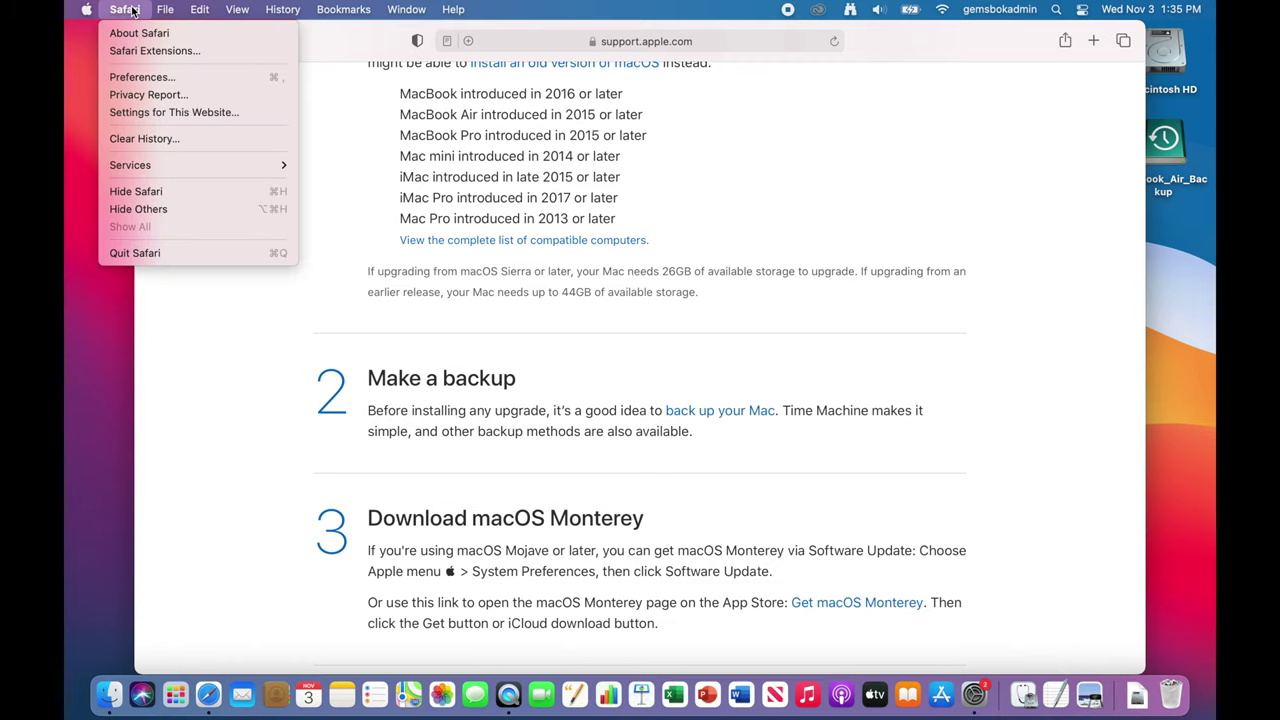
pyautogui.click(157, 254)
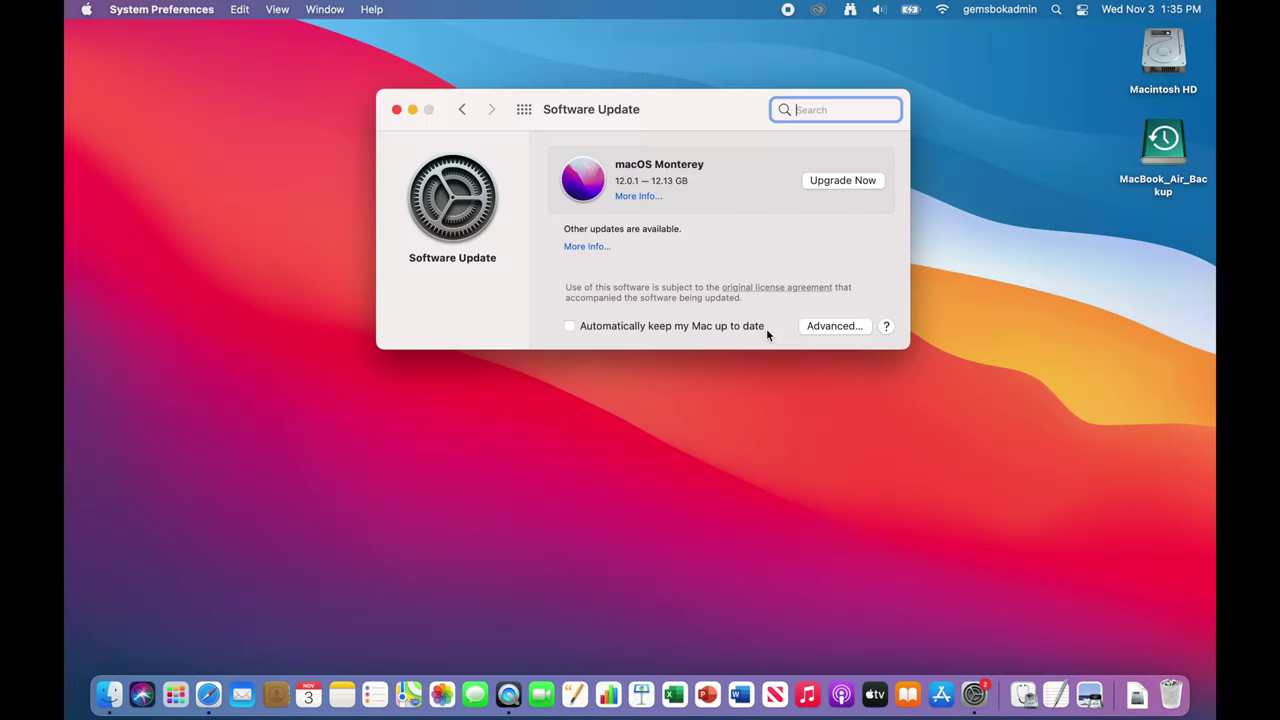
pyautogui.click(1165, 145)
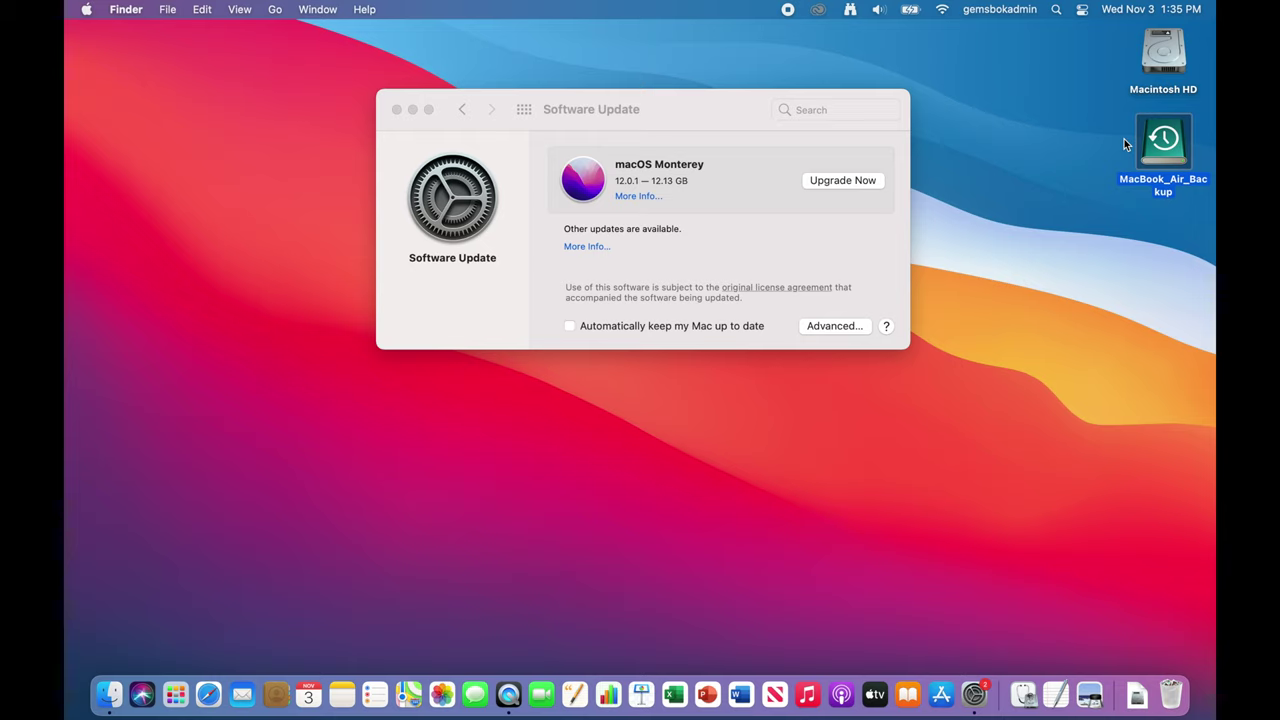
pyautogui.click(720, 102)
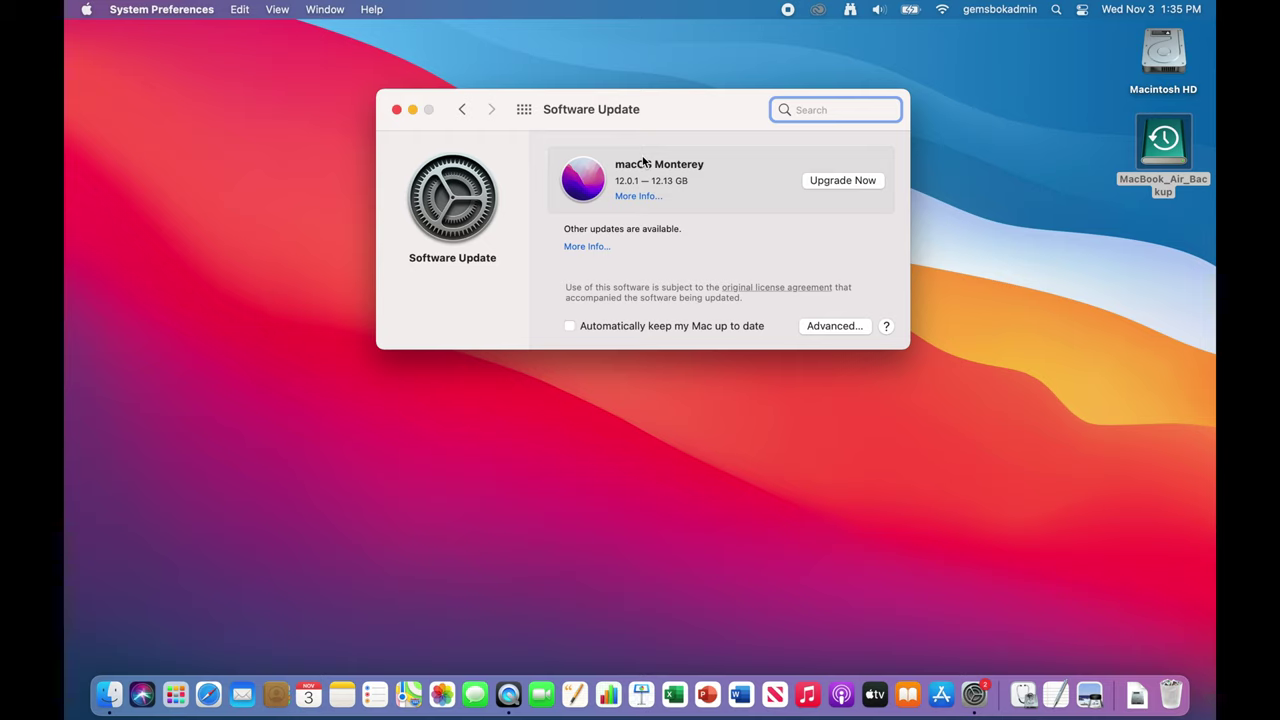
# Start the macOS Monterey 12.0.1 upgrade download with Upgrade Now.
pyautogui.click(845, 181)
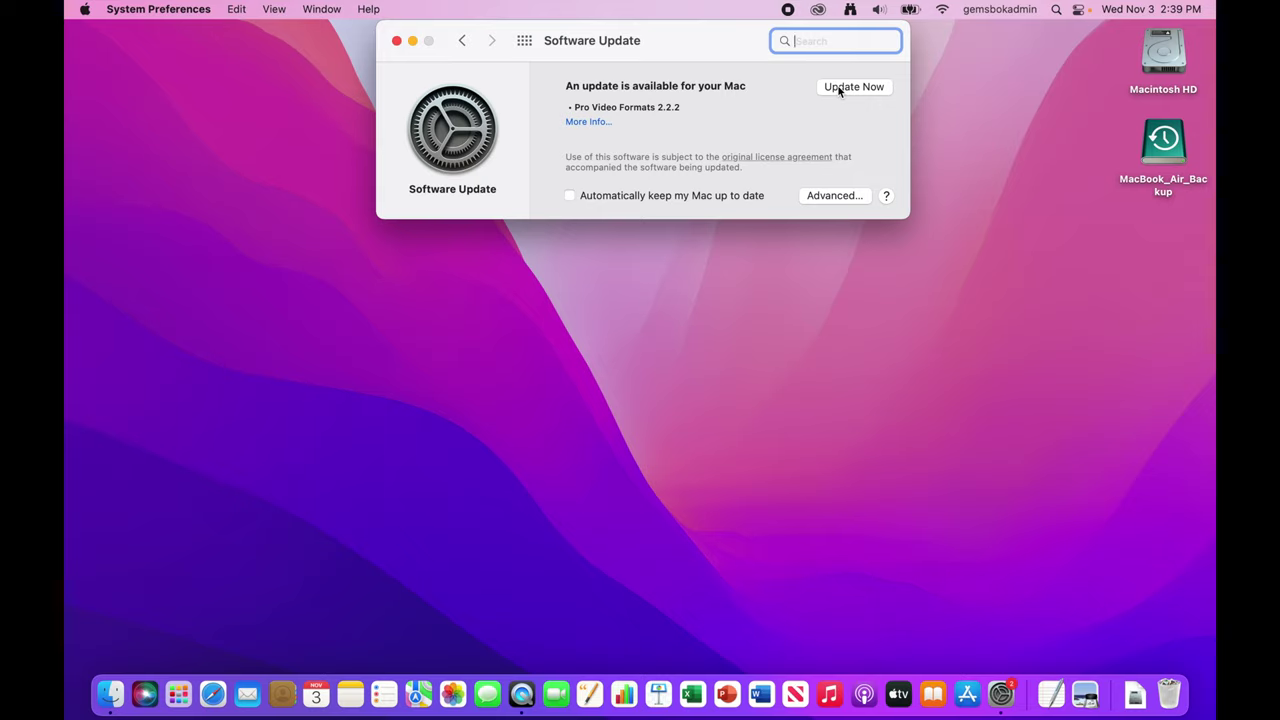
# Close Software Update after seeing the Pro Video Formats 2.2.2 update listed.
pyautogui.click(397, 41)
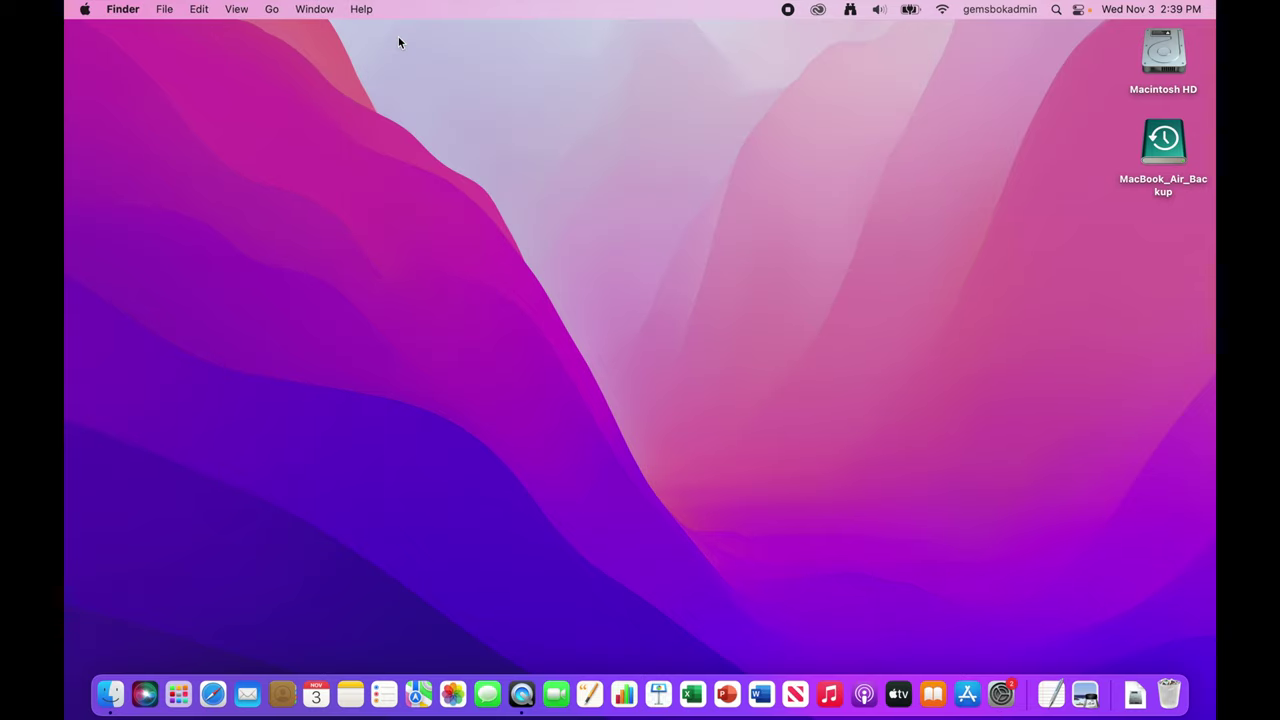
# Confirm in About This Mac that the Mac now runs macOS Monterey 12.0.1, then close it.
pyautogui.click(85, 10)
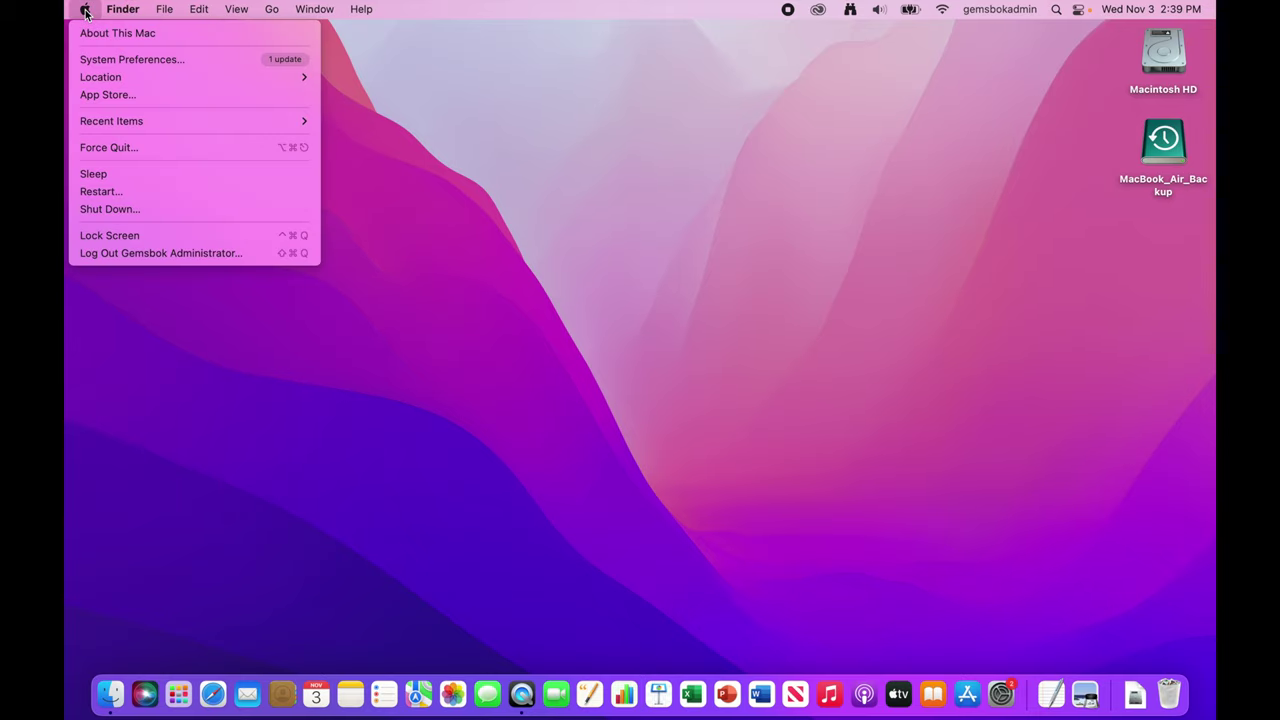
pyautogui.click(91, 34)
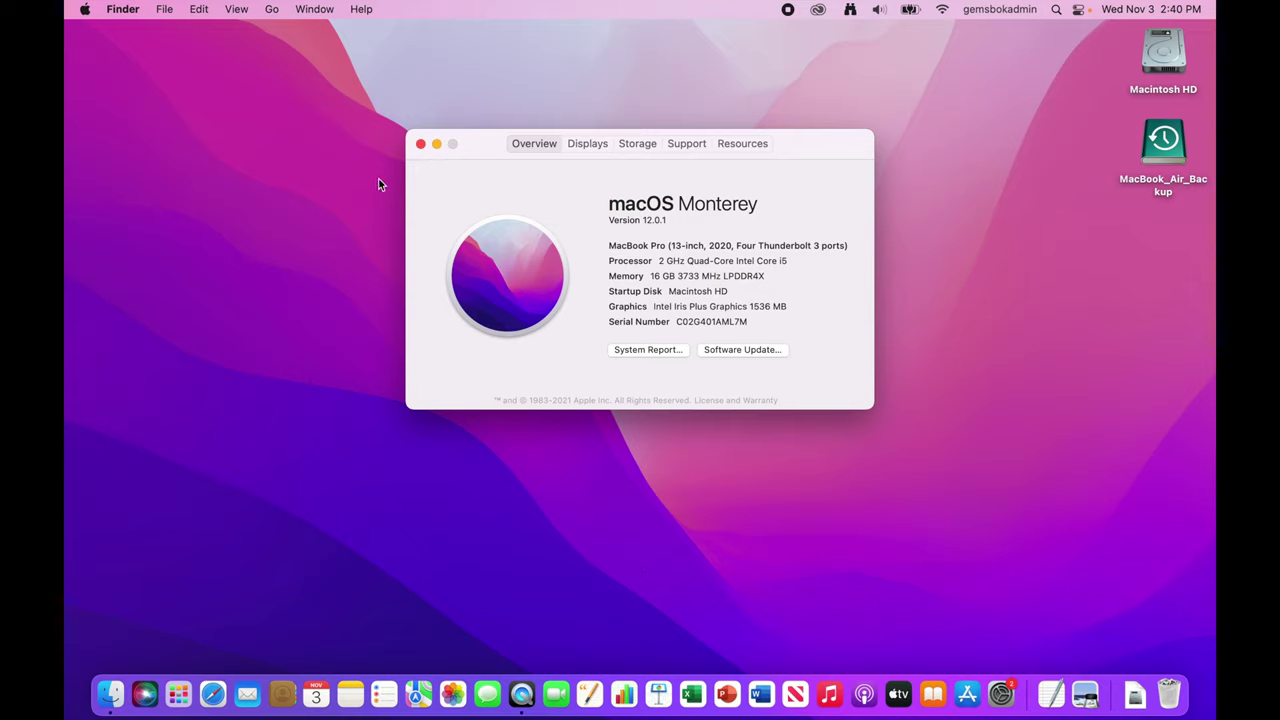
pyautogui.click(421, 144)
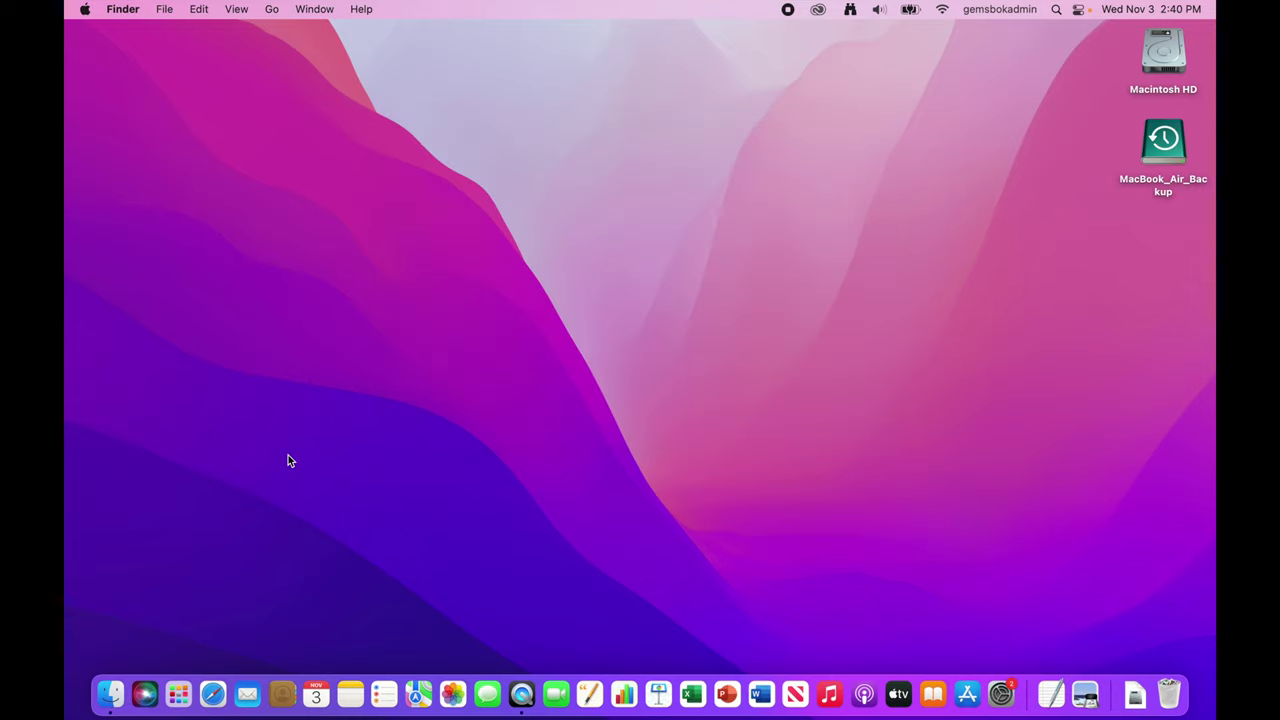
pyautogui.click(220, 684)
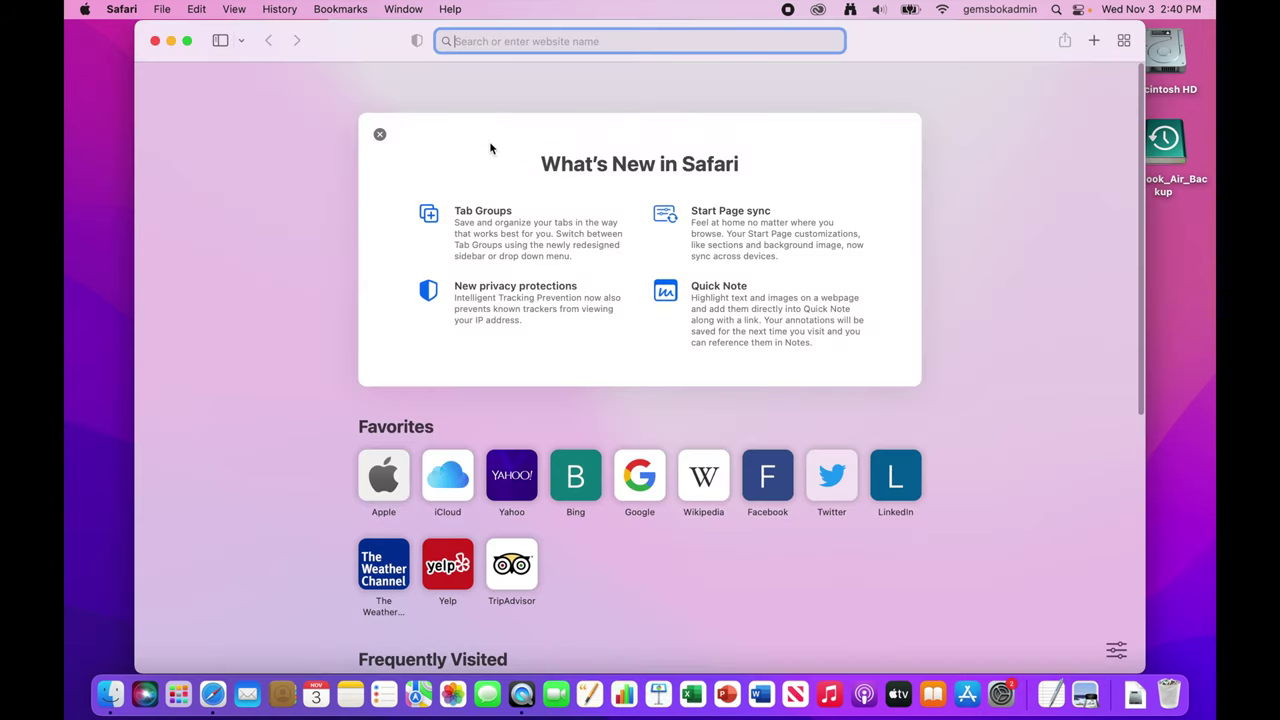
pyautogui.write('www')
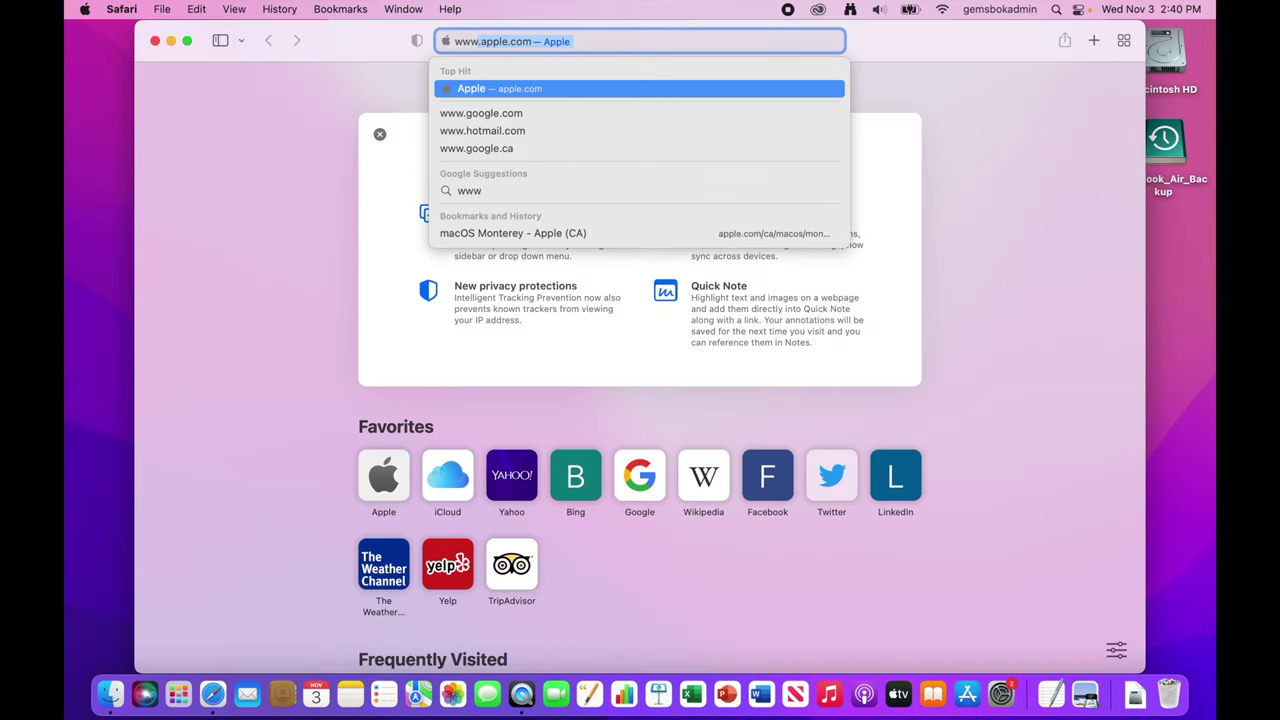
pyautogui.write('pple.com')
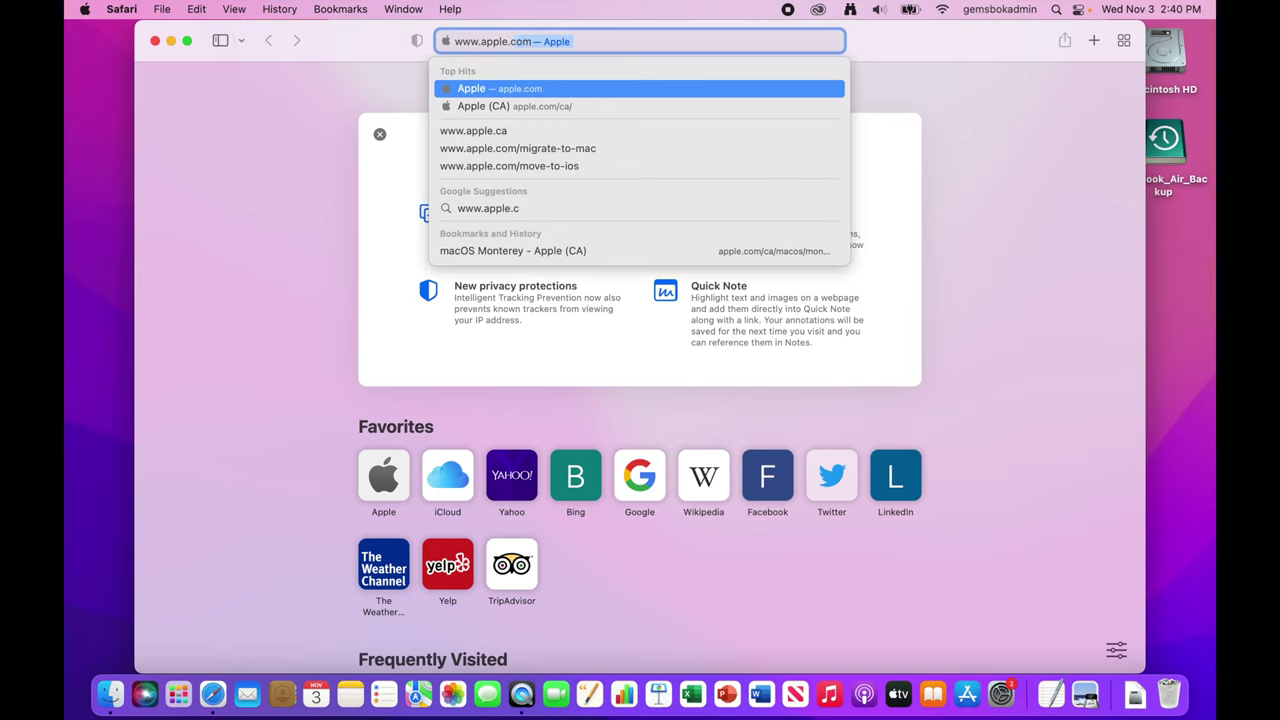
pyautogui.write('/')
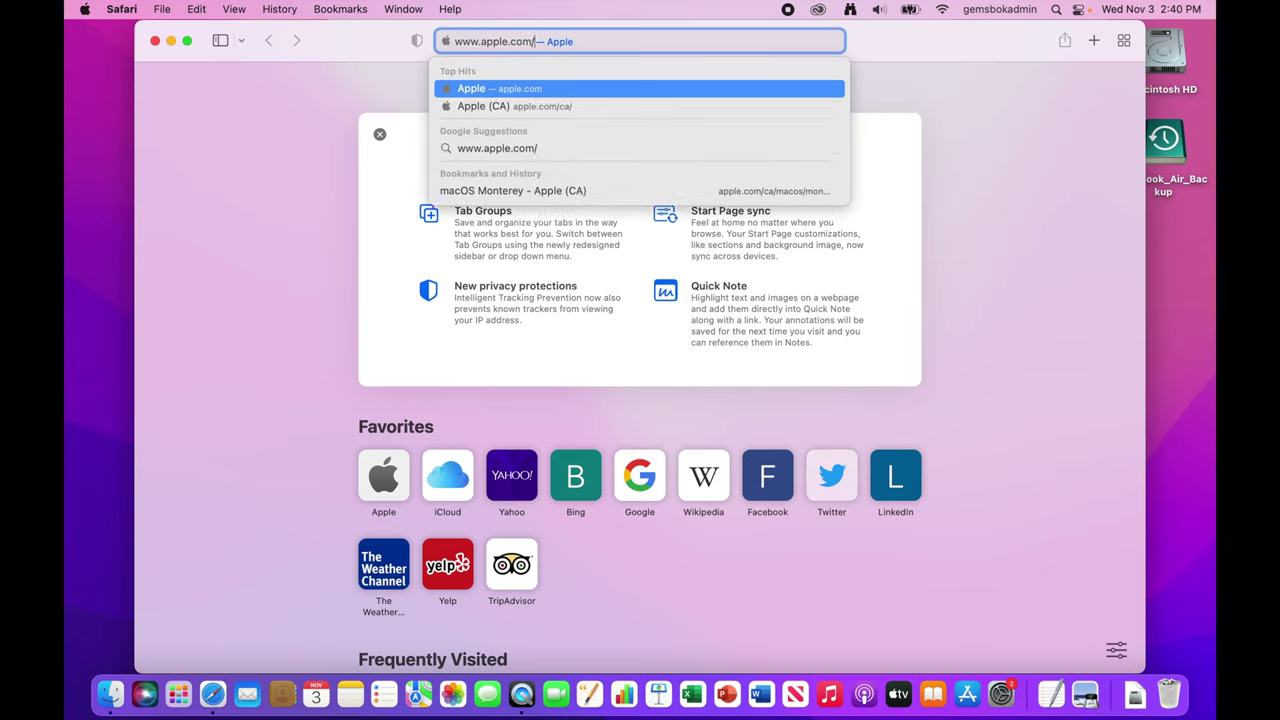
pyautogui.write('macos')
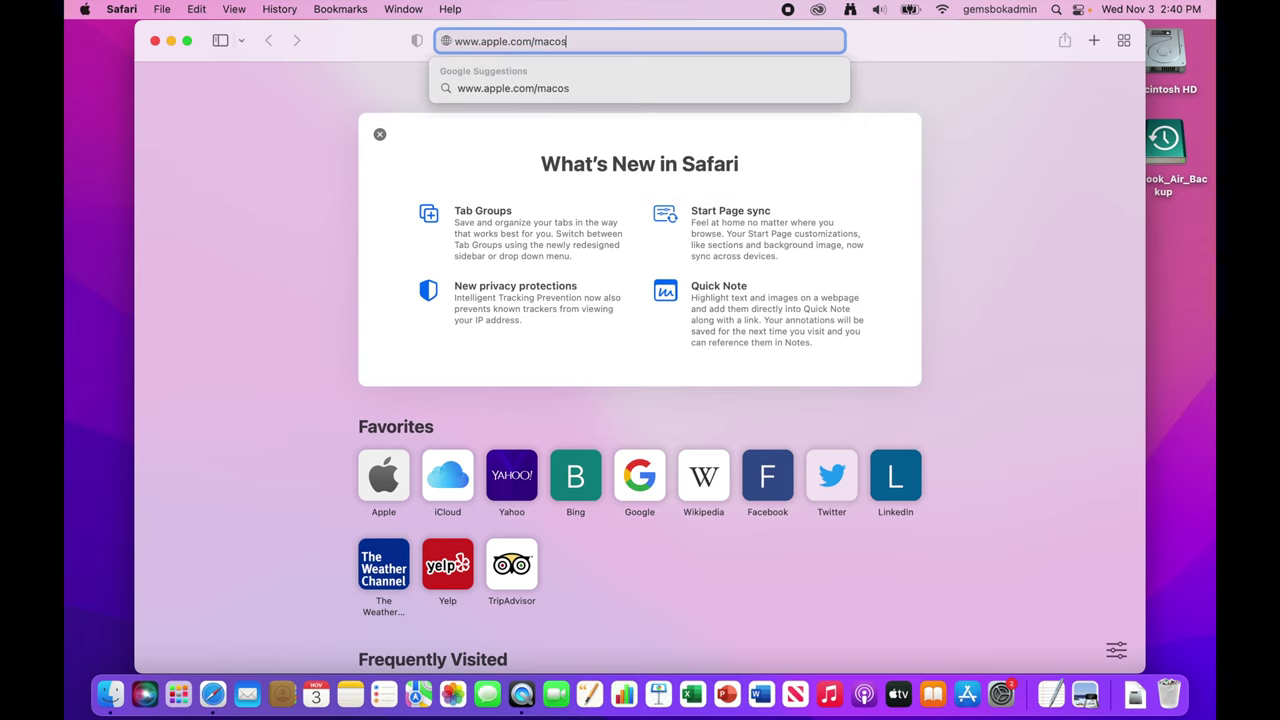
pyautogui.write('/monterey/features')
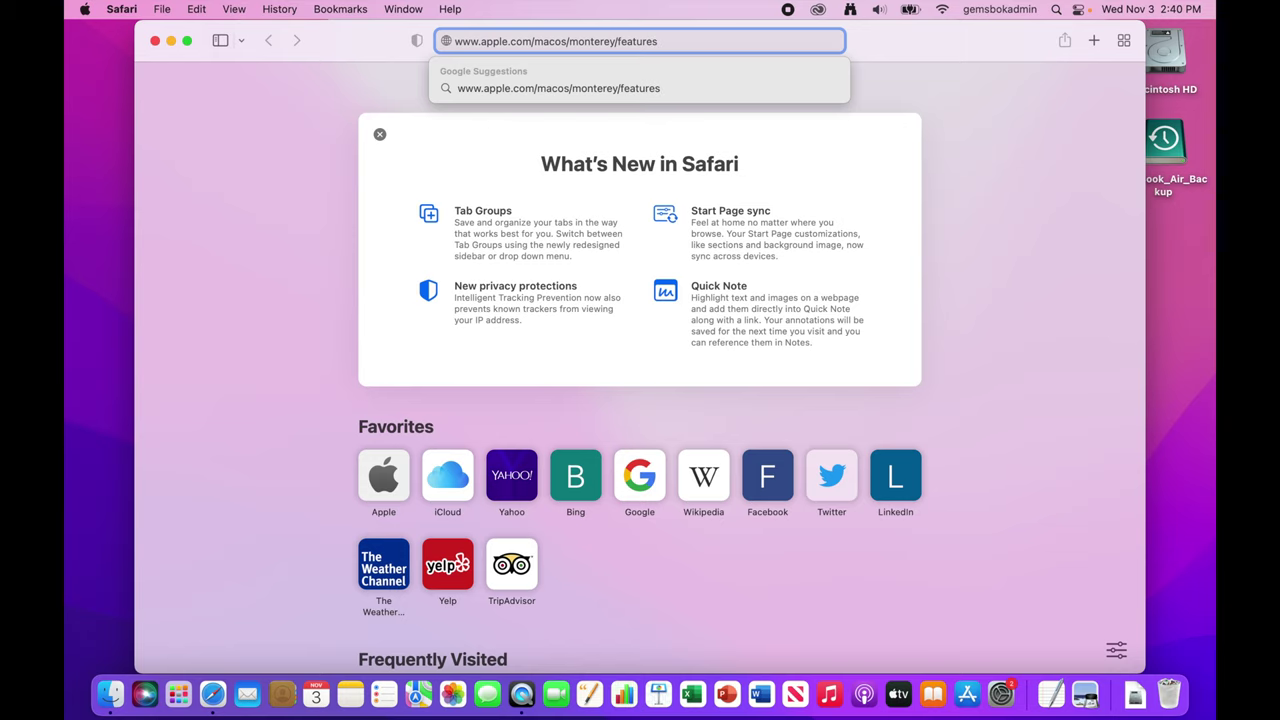
pyautogui.press('Return')
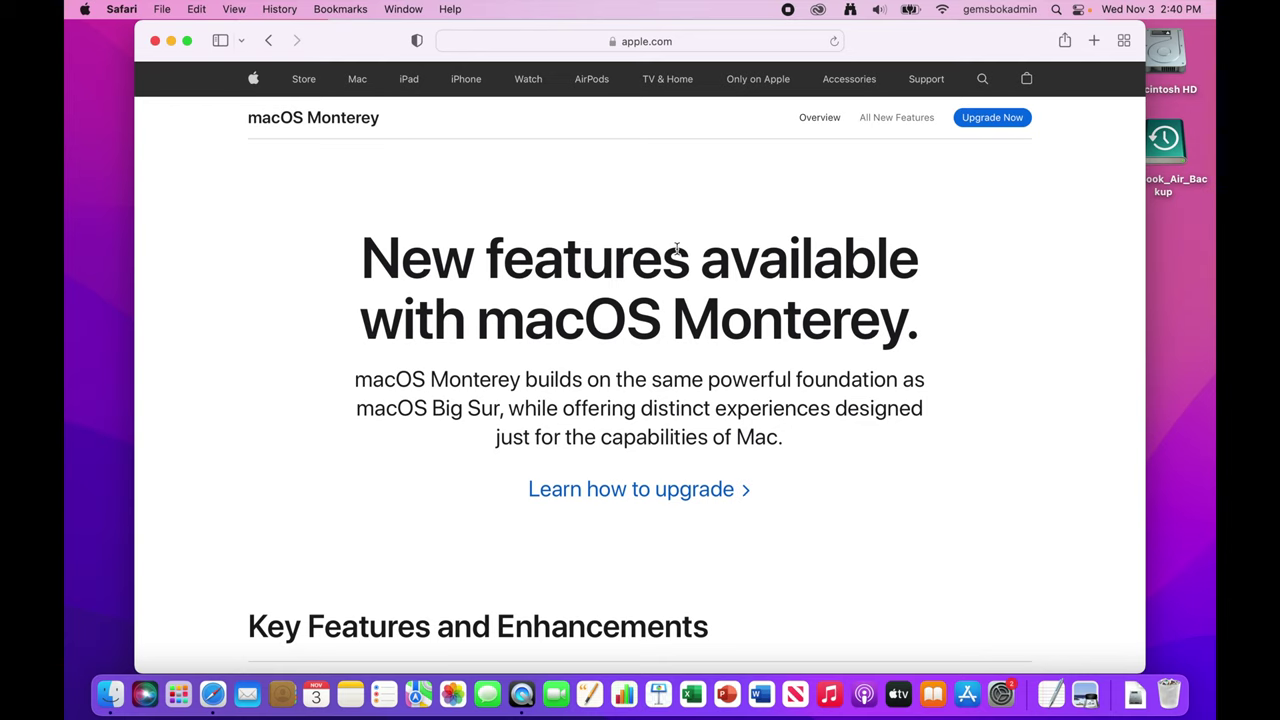
# Scroll through the Monterey Key Features list from FaceTime down to Focus.
pyautogui.scroll(-3, 839, 421)
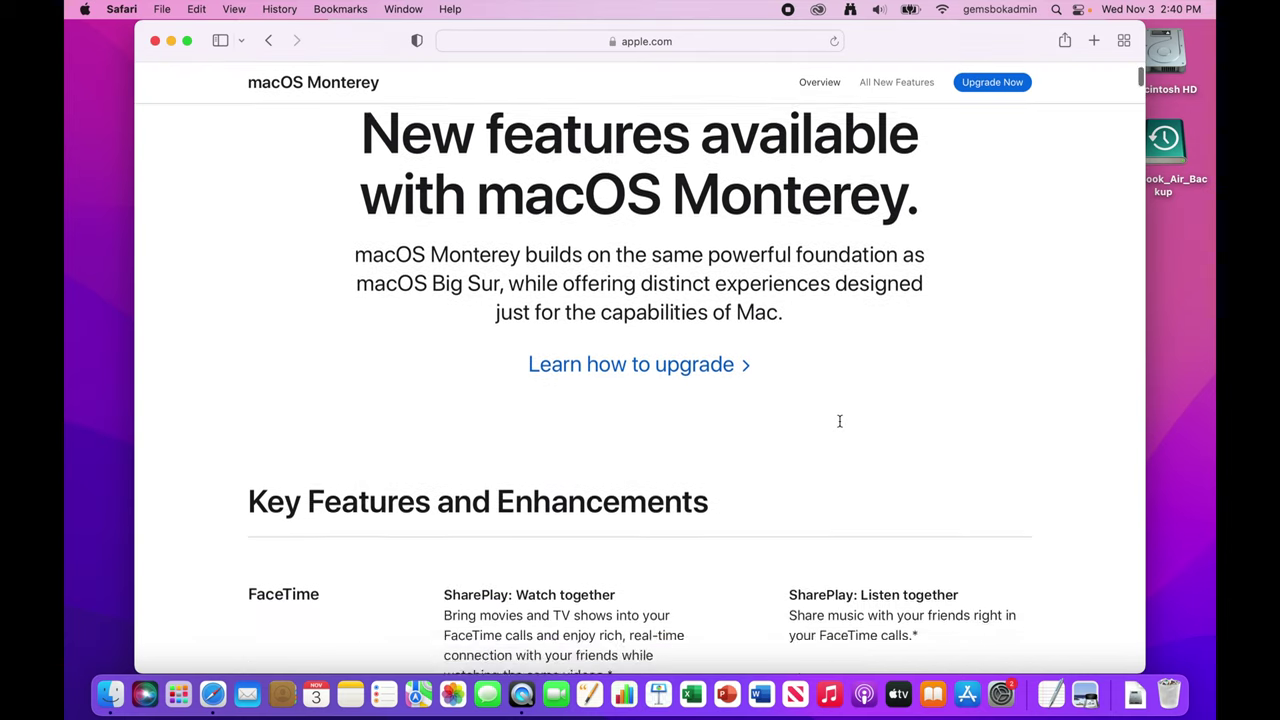
pyautogui.scroll(-5, 839, 421)
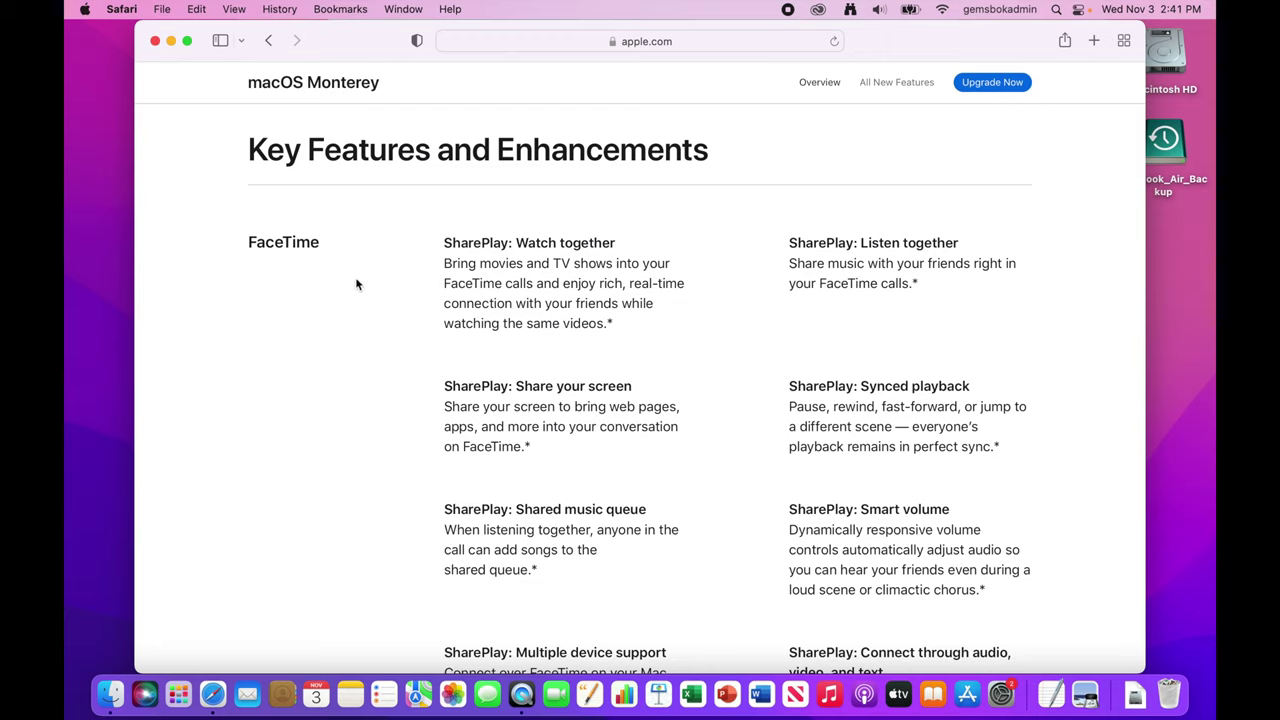
pyautogui.scroll(-15, 356, 285)
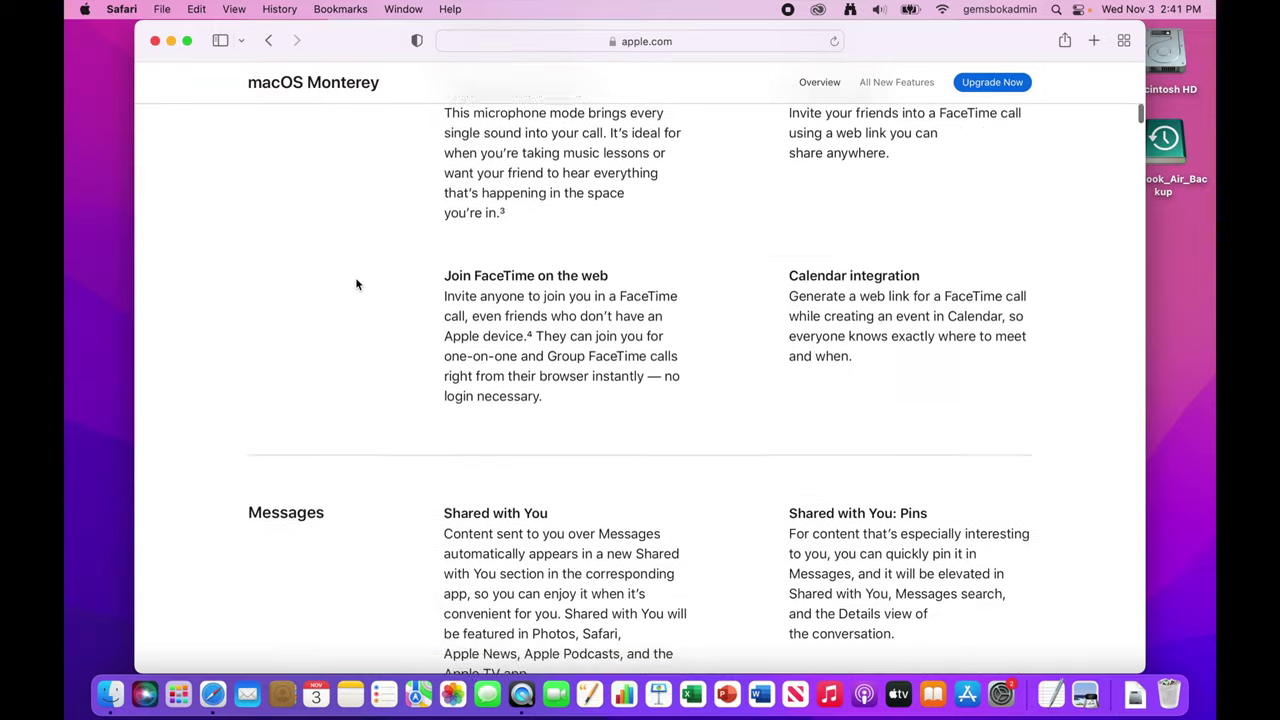
pyautogui.scroll(-4, 356, 285)
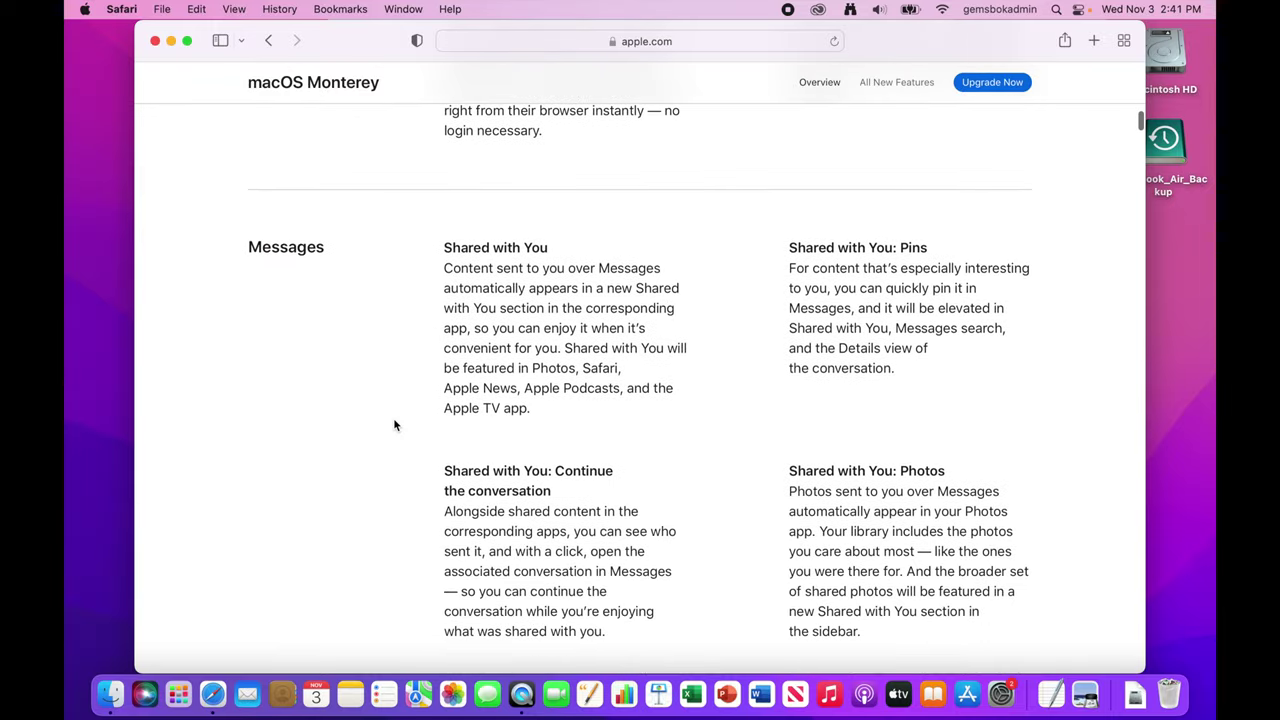
pyautogui.scroll(-9, 394, 425)
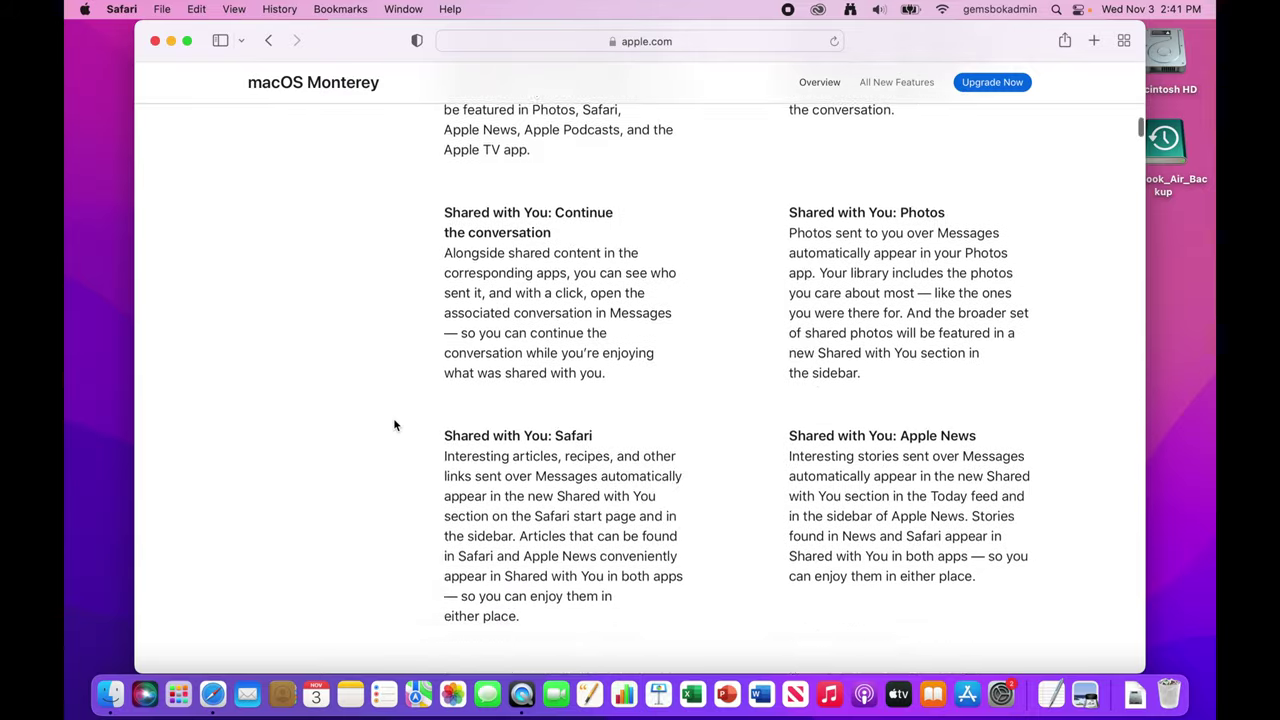
pyautogui.scroll(-6, 394, 425)
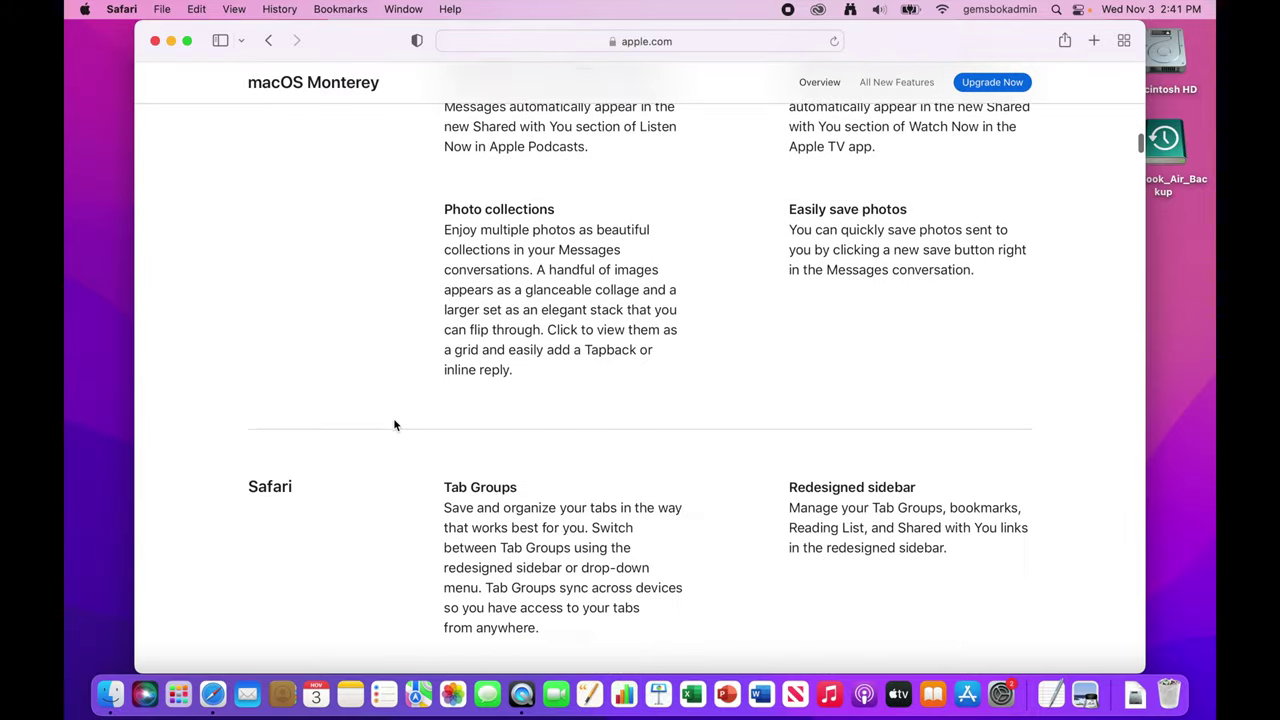
pyautogui.scroll(-2, 394, 425)
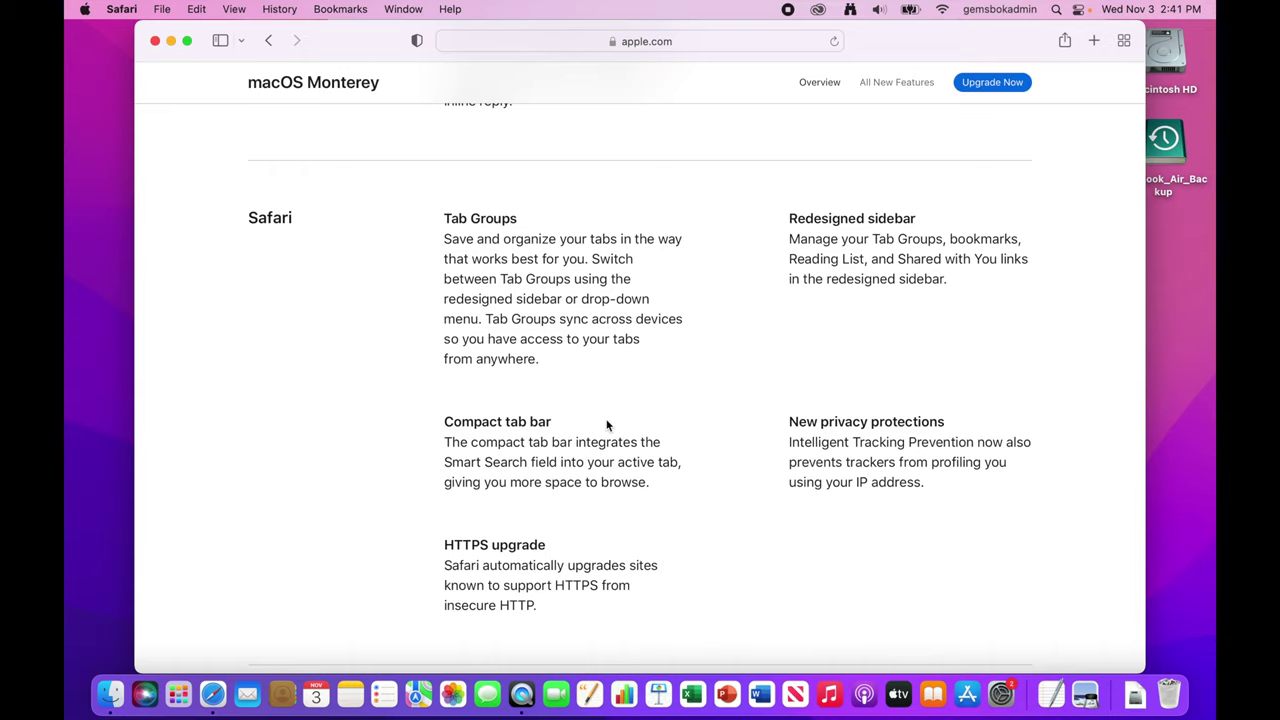
# Continue reading through Shortcuts and Maps, then quit Safari to return to the desktop.
pyautogui.scroll(-2, 607, 425)
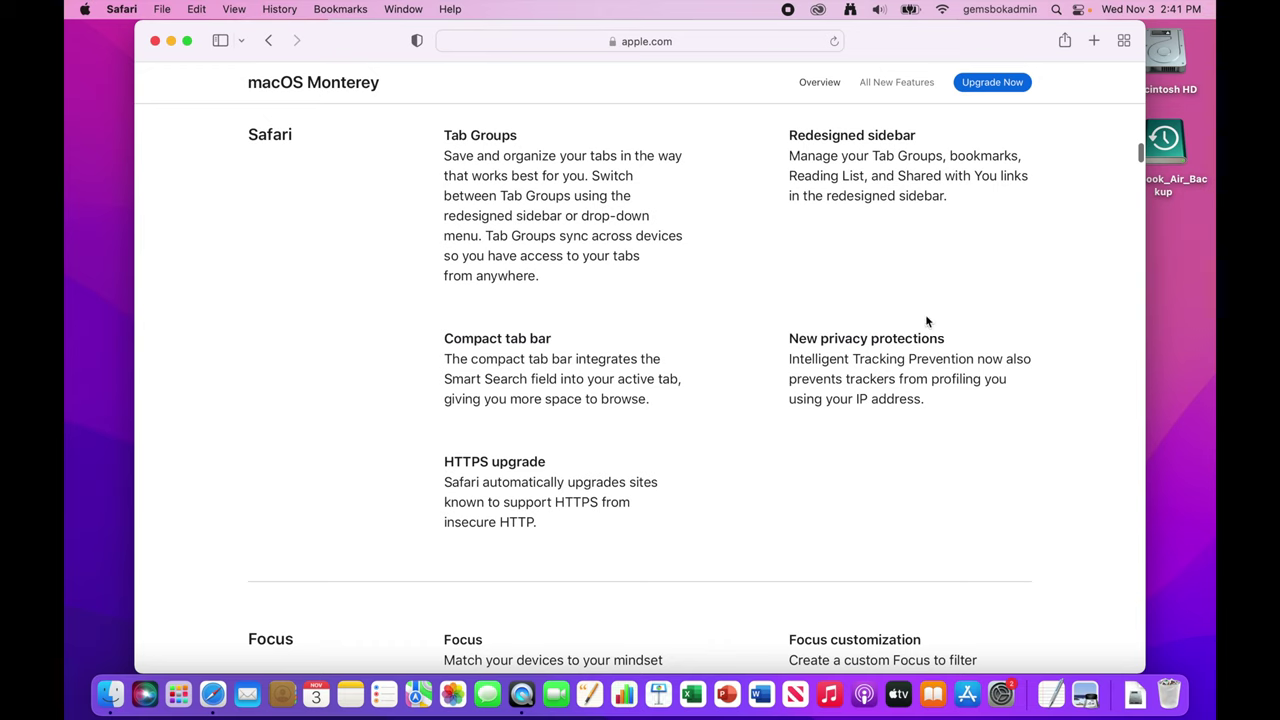
pyautogui.scroll(-10, 618, 380)
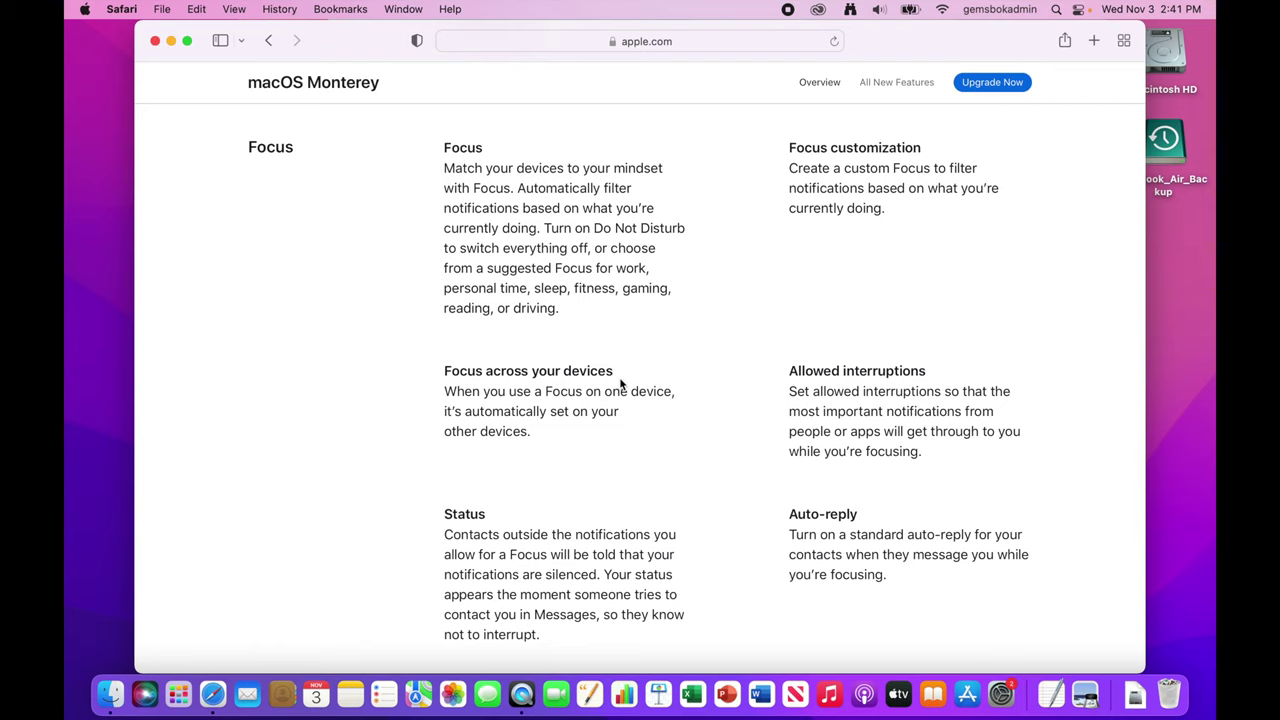
pyautogui.scroll(-15, 620, 383)
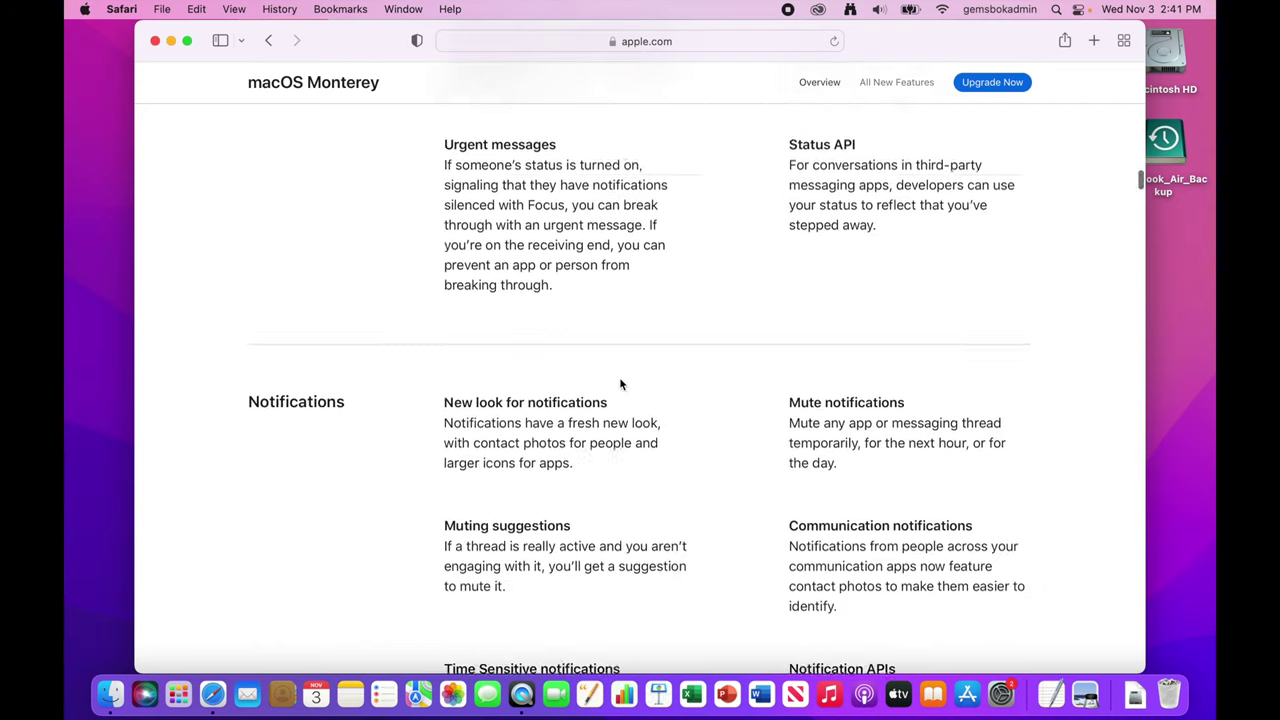
pyautogui.scroll(-20, 620, 384)
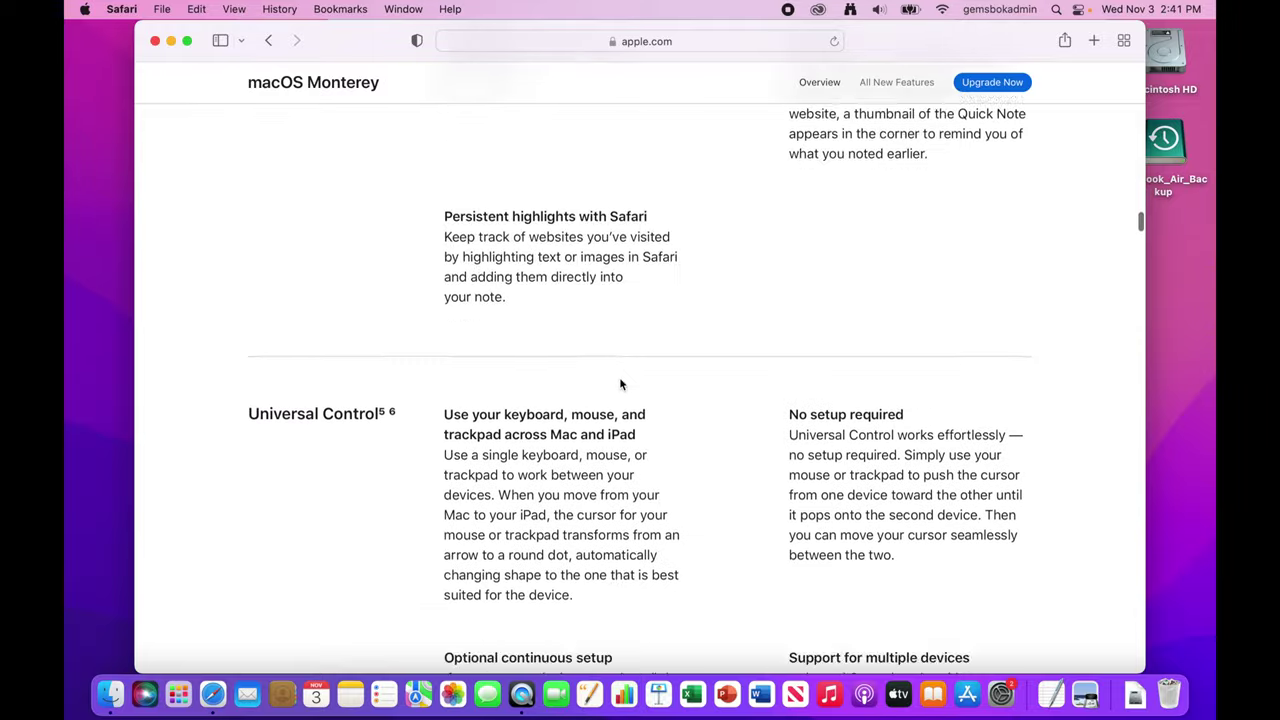
pyautogui.scroll(-20, 620, 384)
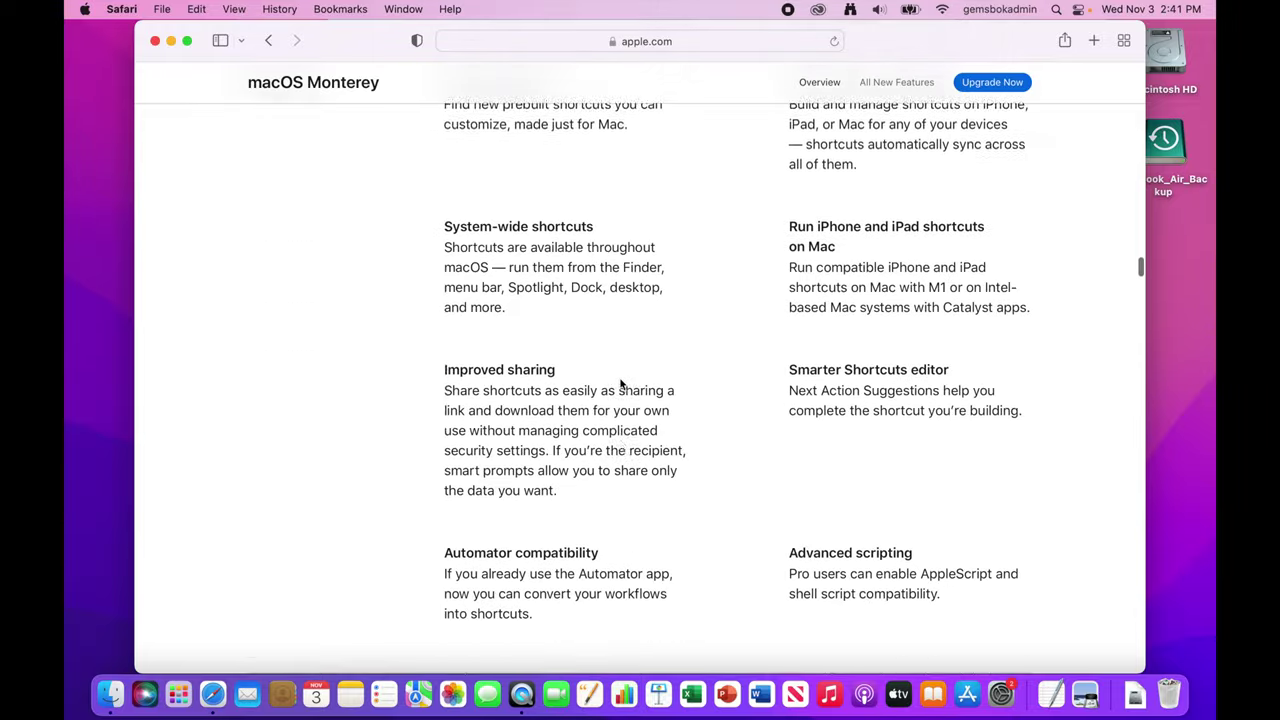
pyautogui.scroll(-3, 620, 384)
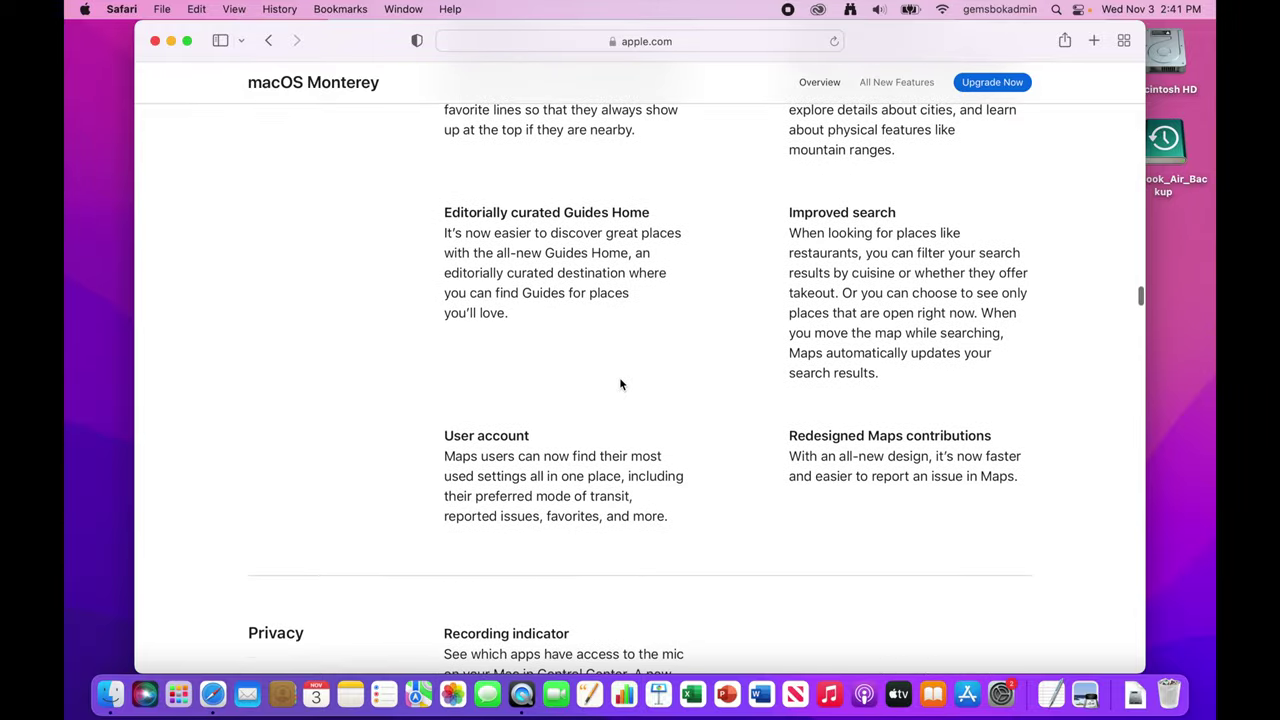
pyautogui.press('super+q')
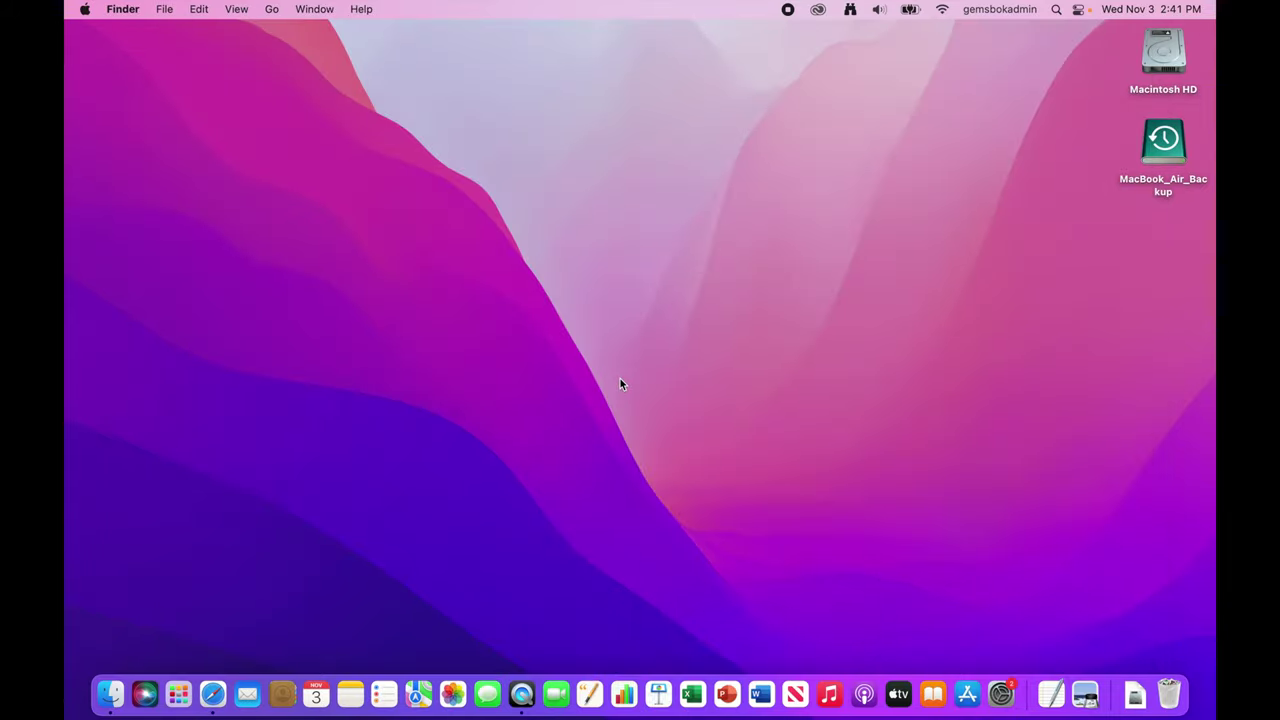